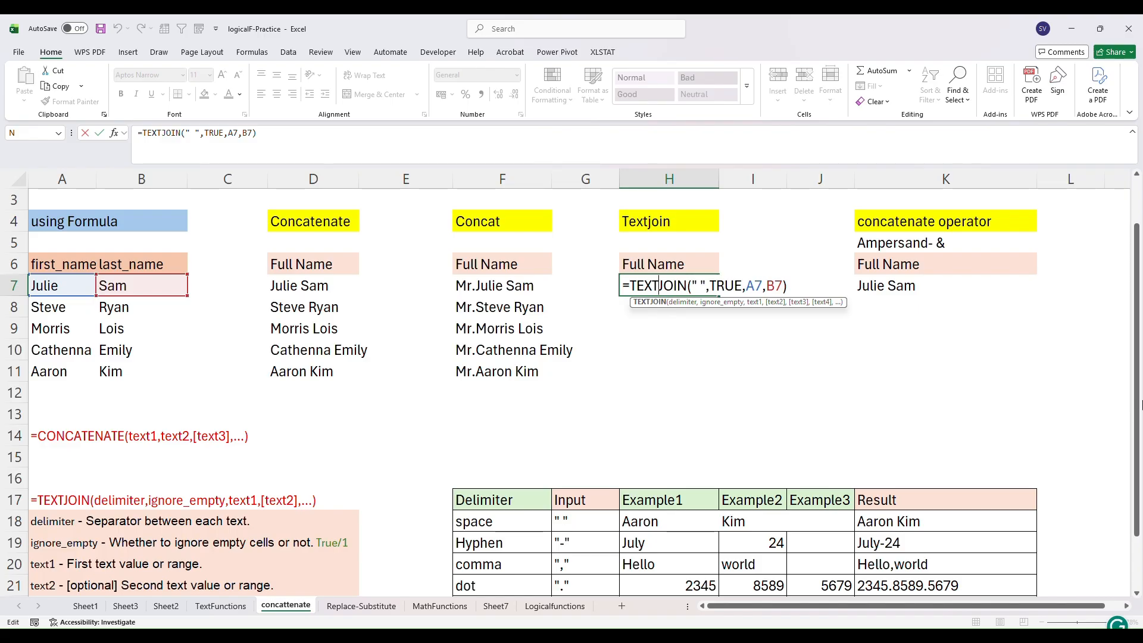
- Examine the TEXTJOIN argument notes and the delimiter example table with its inputs and results
drag(1138, 382, 1142, 434)
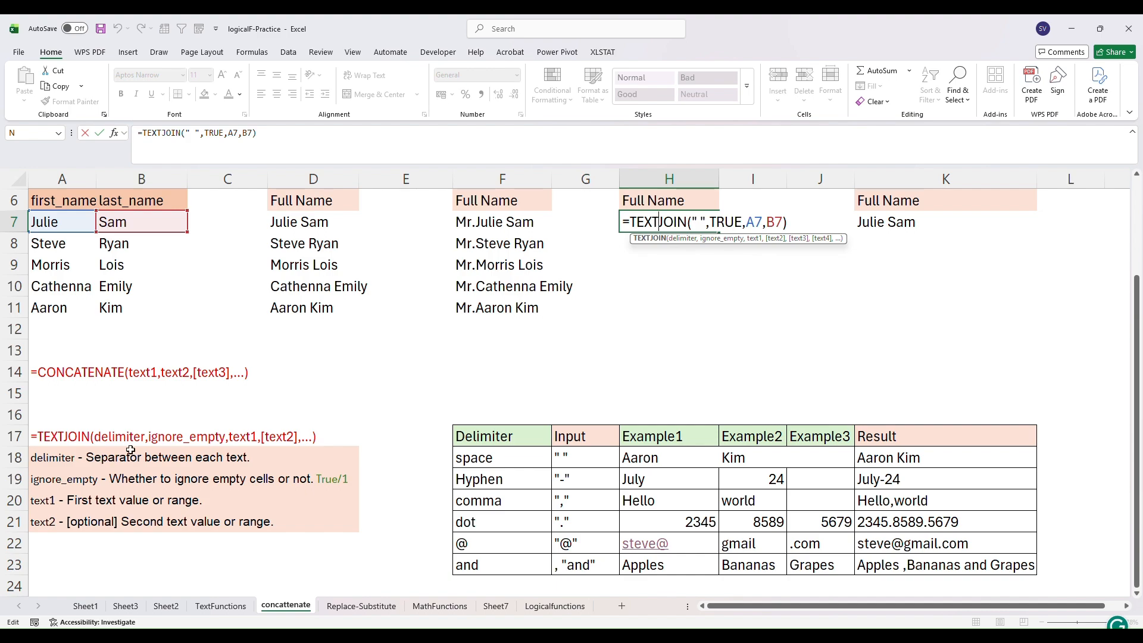
click(300, 221)
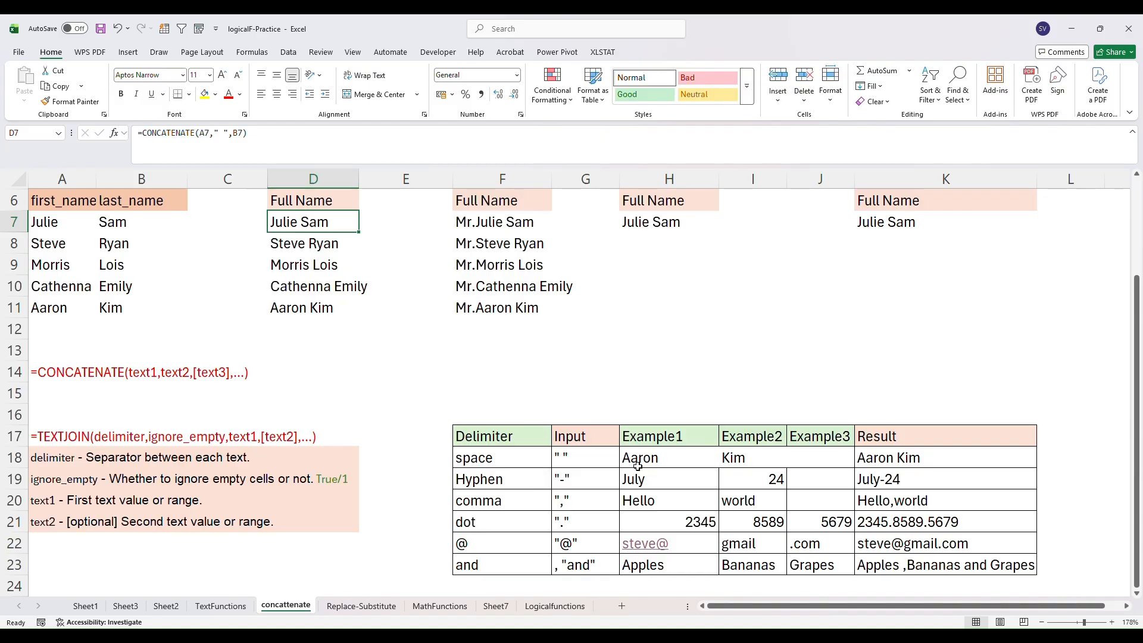
click(521, 456)
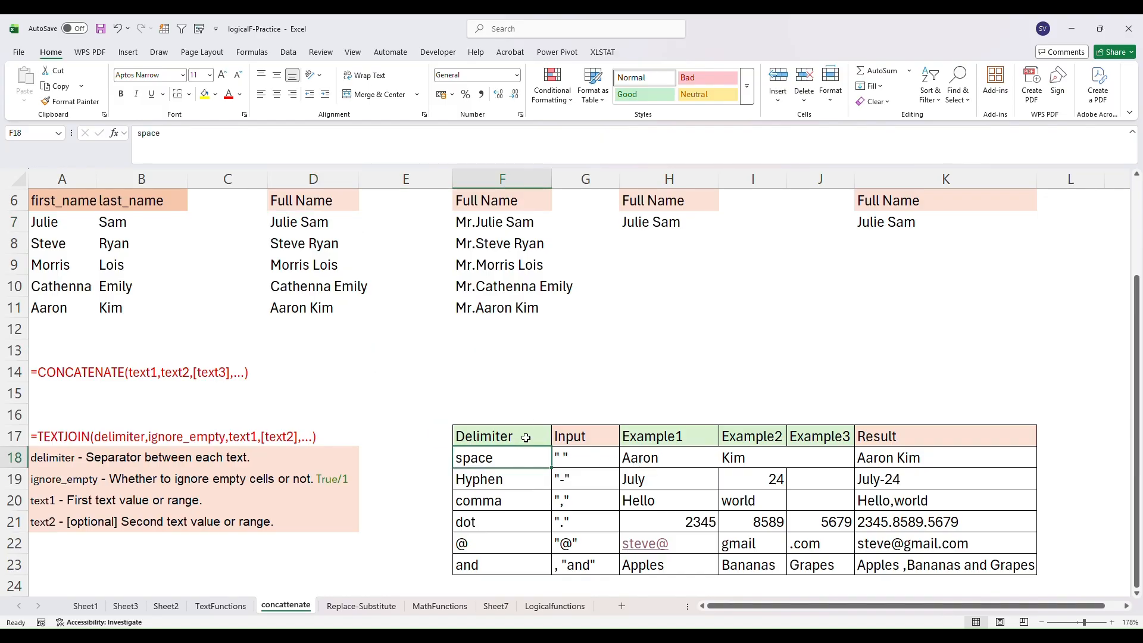
click(577, 435)
drag(484, 436, 911, 556)
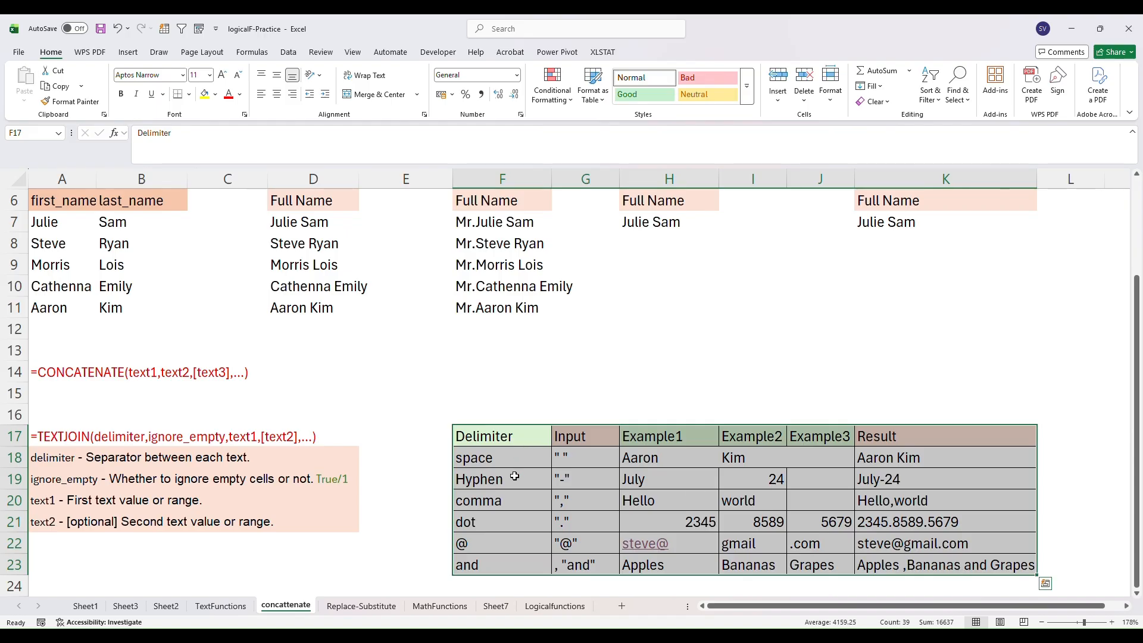
click(580, 403)
click(503, 460)
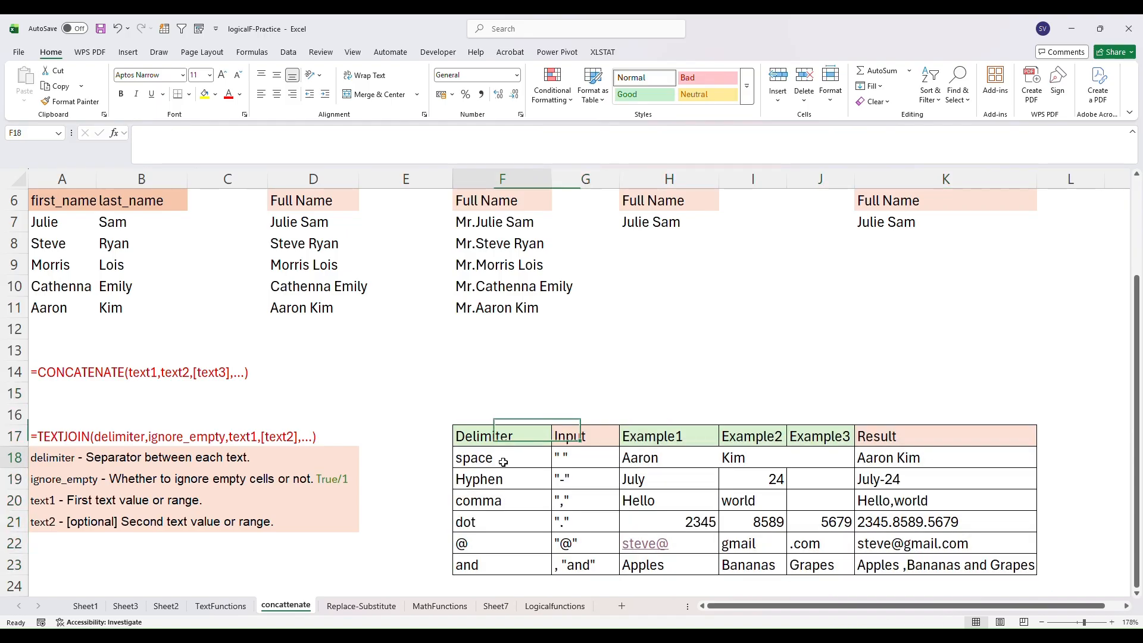
click(498, 480)
click(496, 500)
click(493, 521)
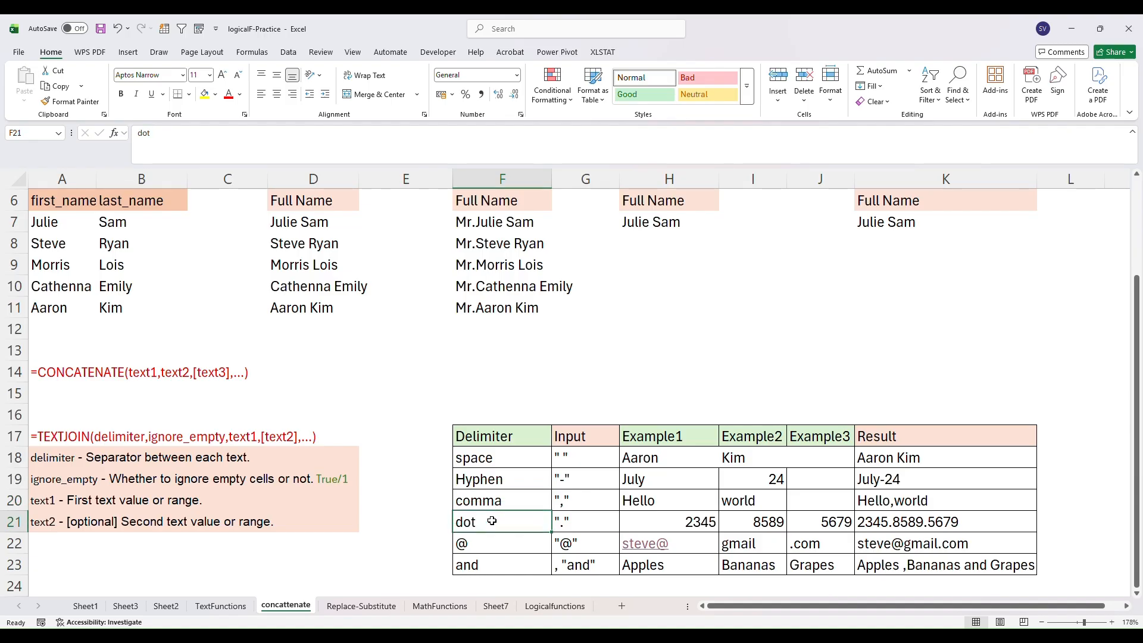
click(502, 544)
click(500, 565)
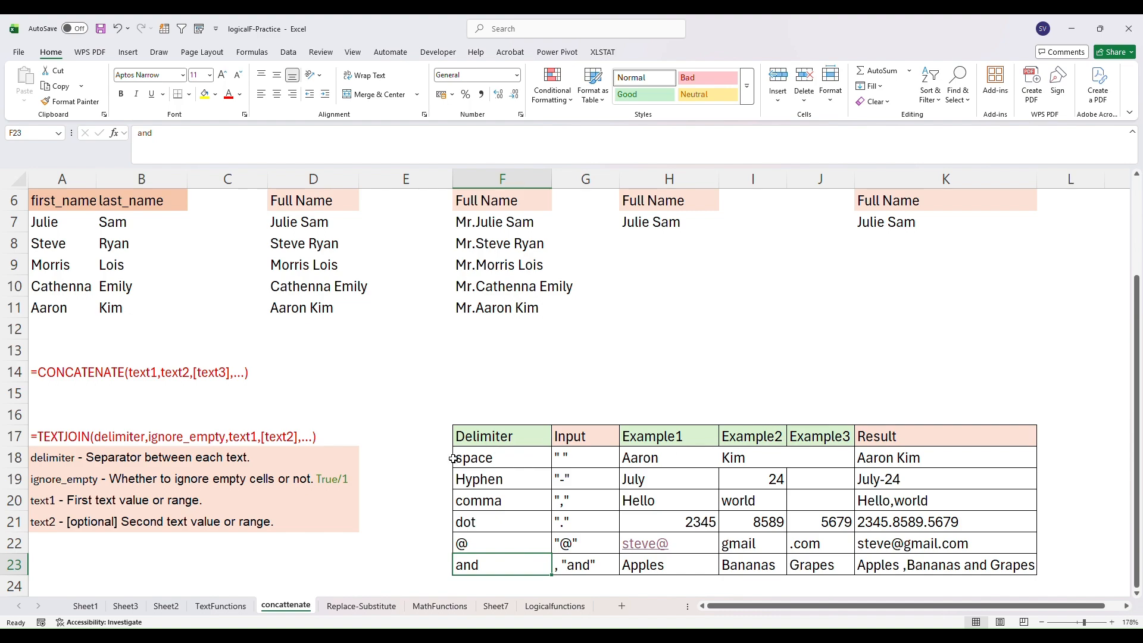
click(477, 458)
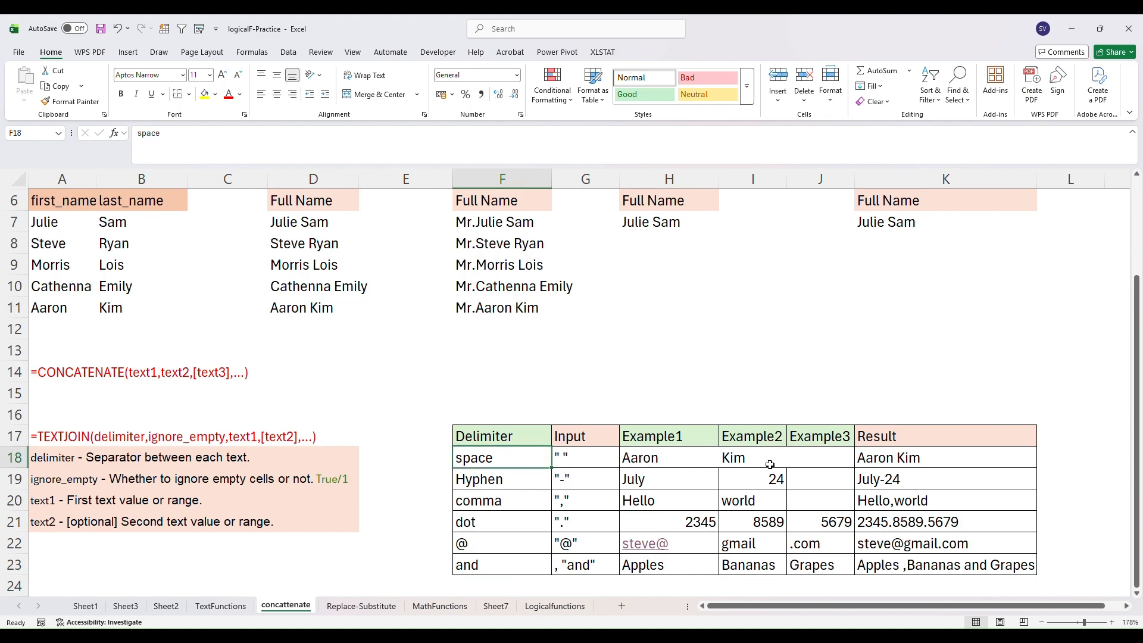
click(279, 228)
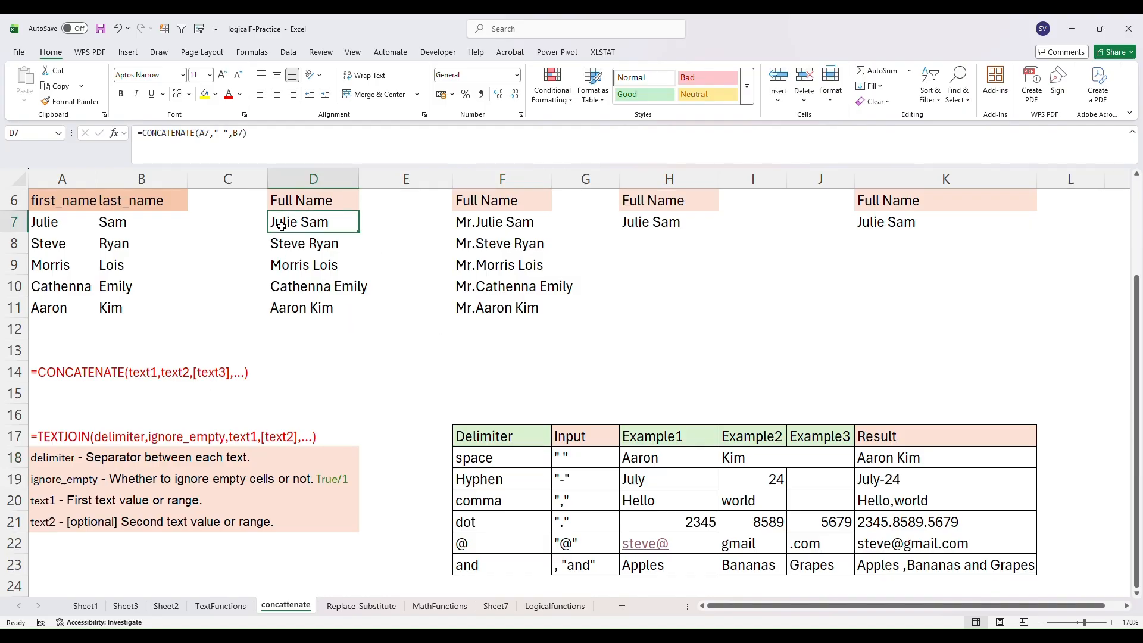
- Inspect the formulas behind the space, hyphen and comma results in the example table and the ignore_empty note
double_click(897, 463)
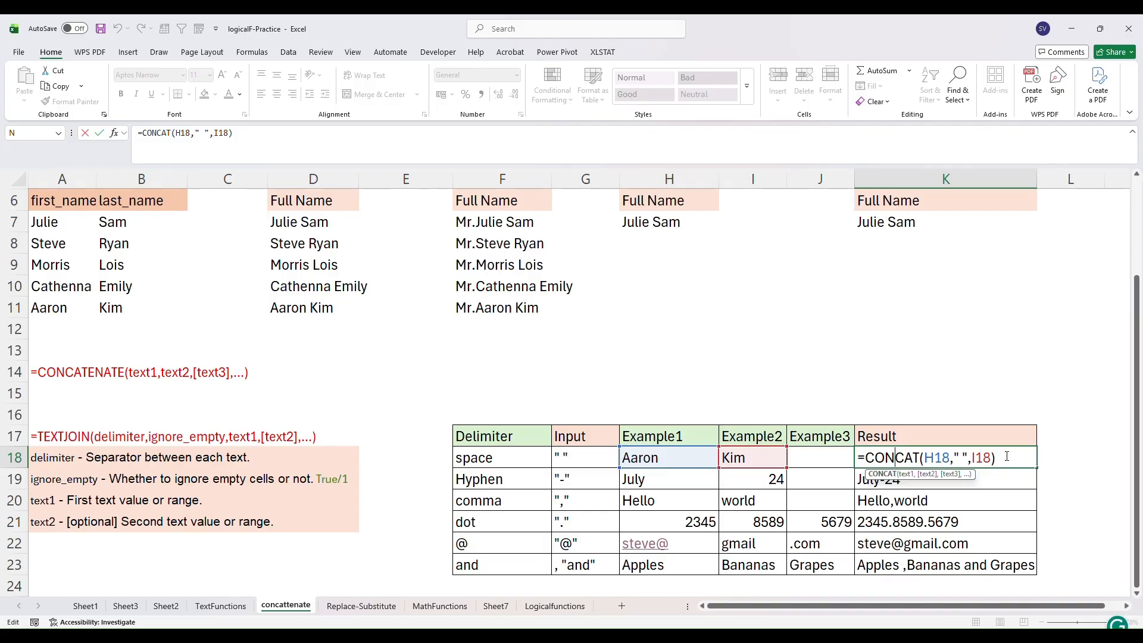
click(590, 485)
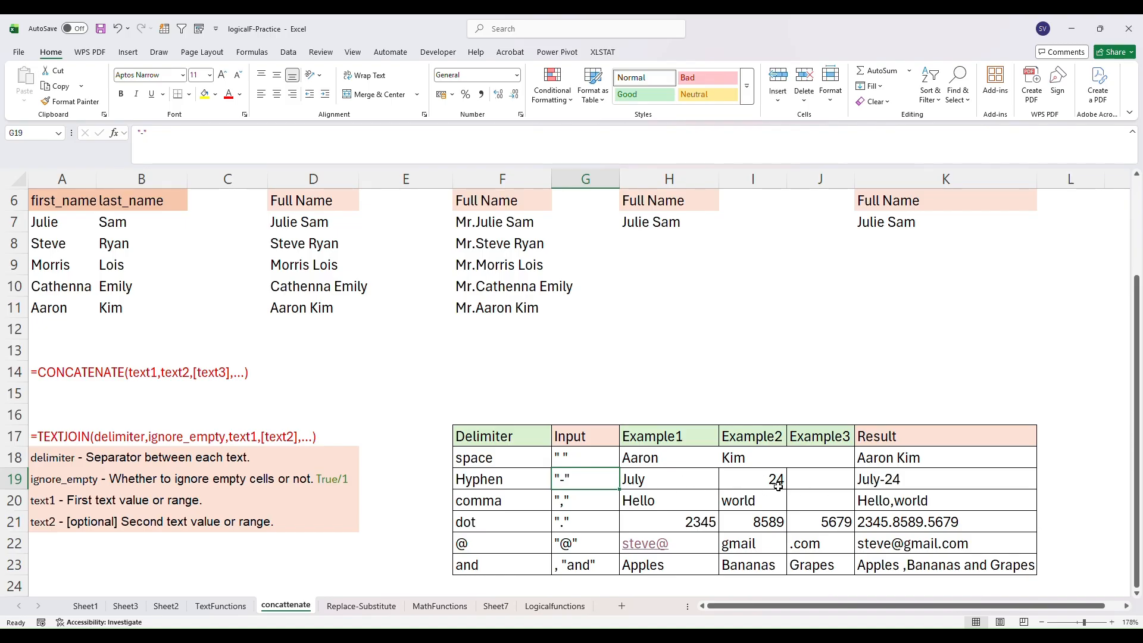
double_click(892, 480)
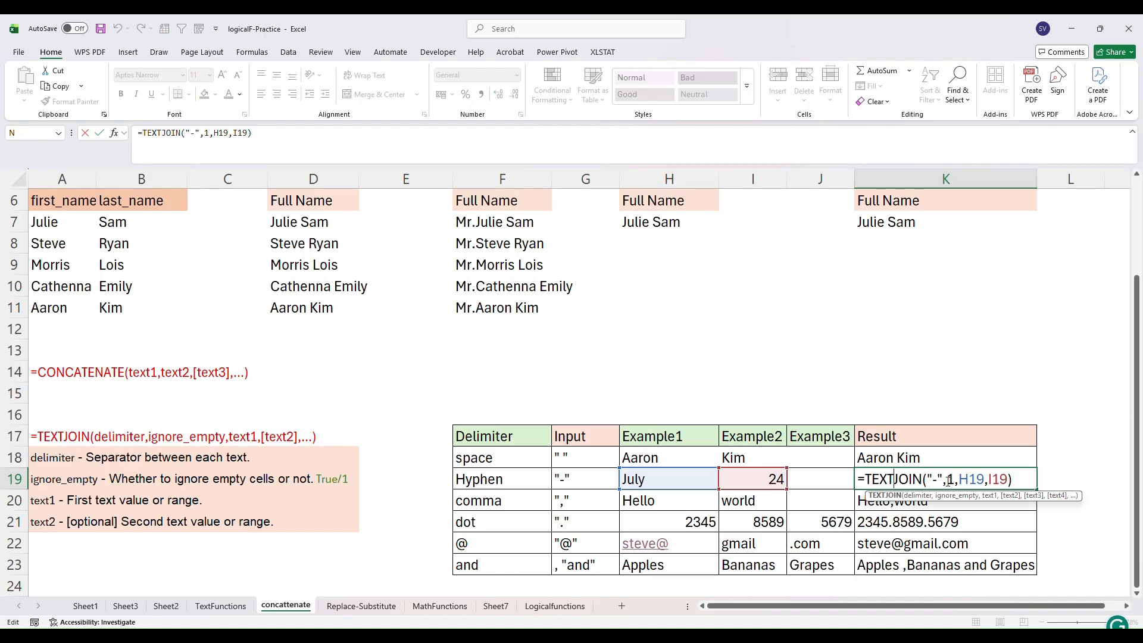
click(1016, 482)
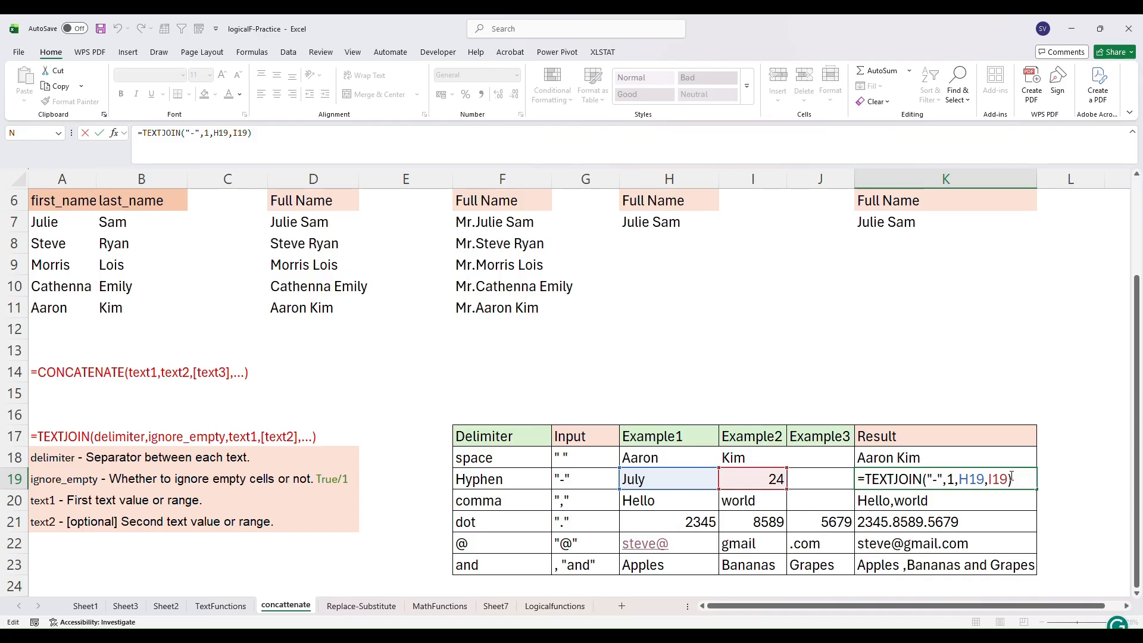
key(Return)
click(234, 459)
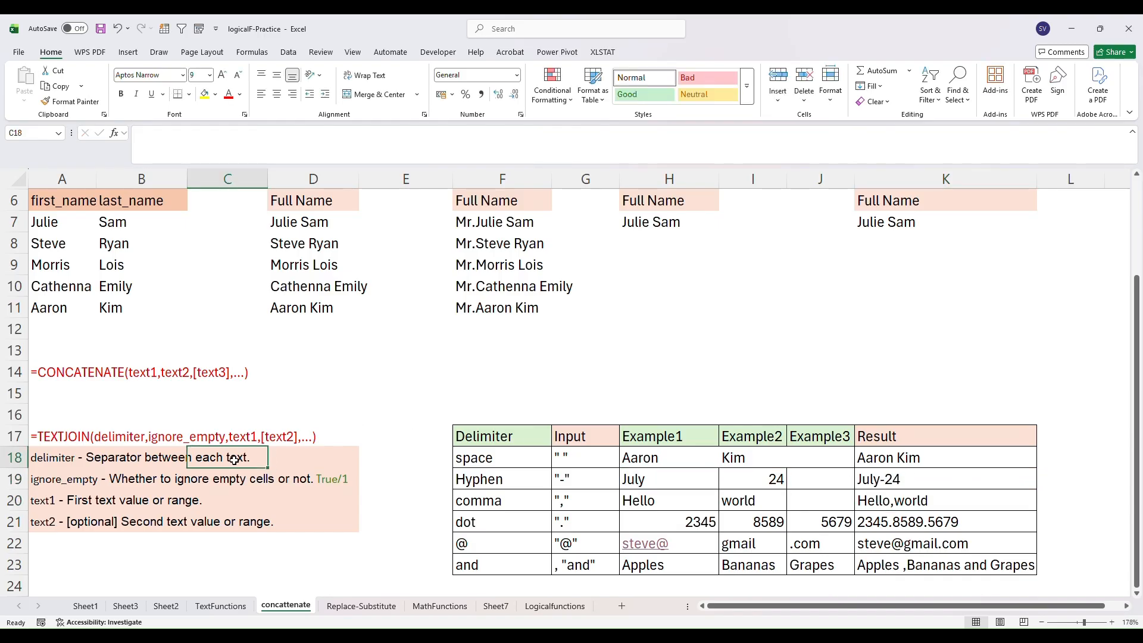
click(168, 481)
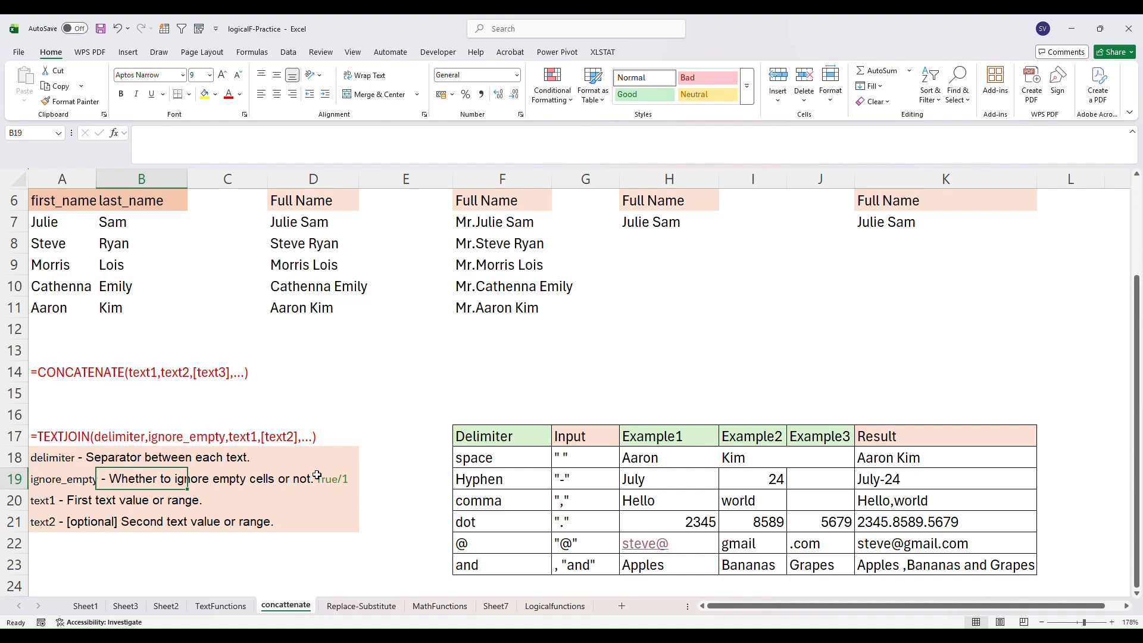
click(336, 483)
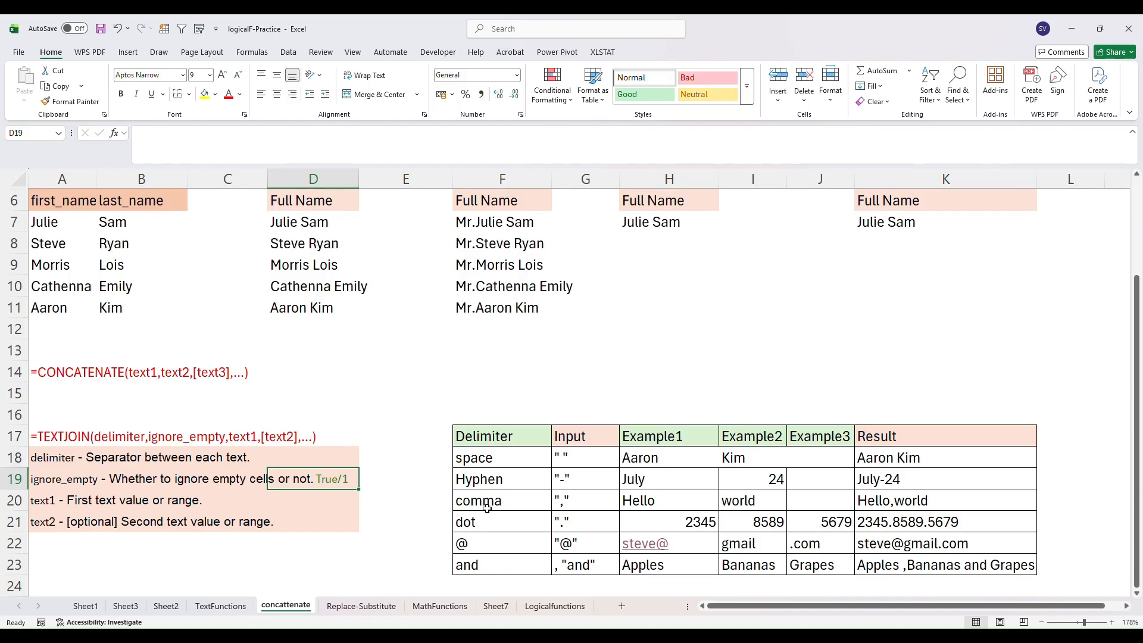
double_click(906, 501)
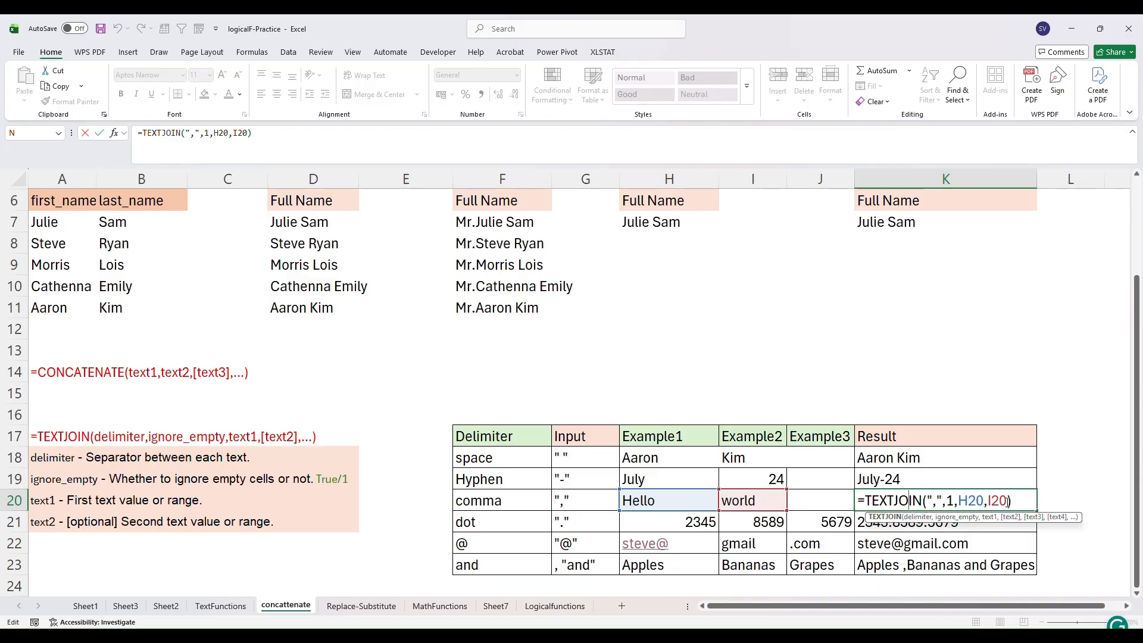
- In H8, enter a TEXTJOIN formula with a space delimiter, TRUE for ignore_empty, and cells A8 and B8
drag(1138, 299, 1139, 284)
double_click(660, 263)
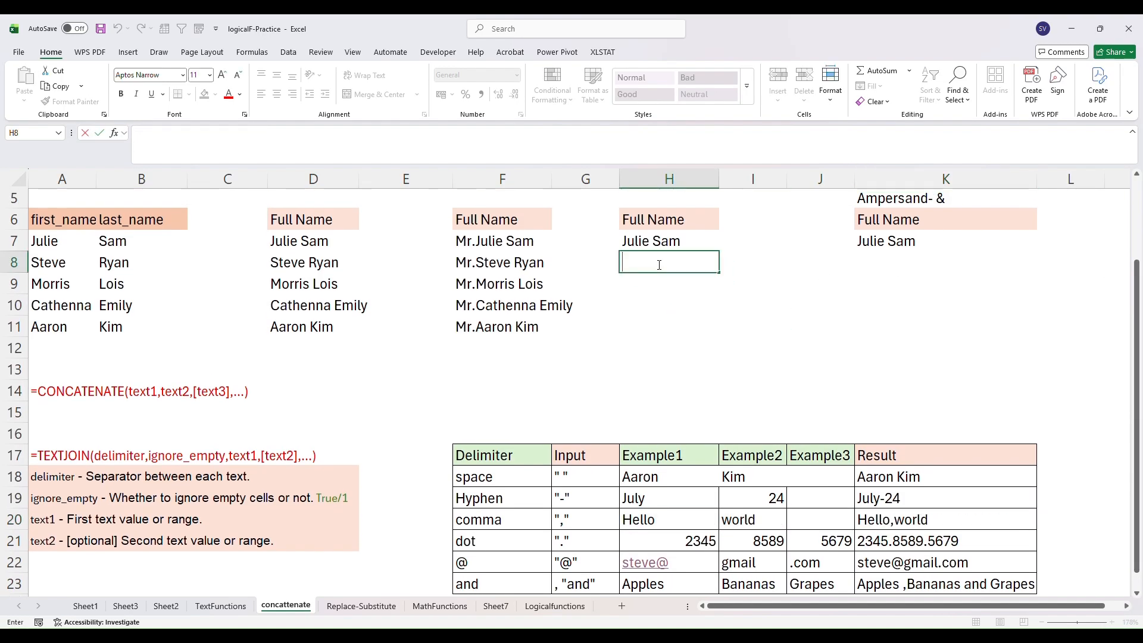
text(-te)
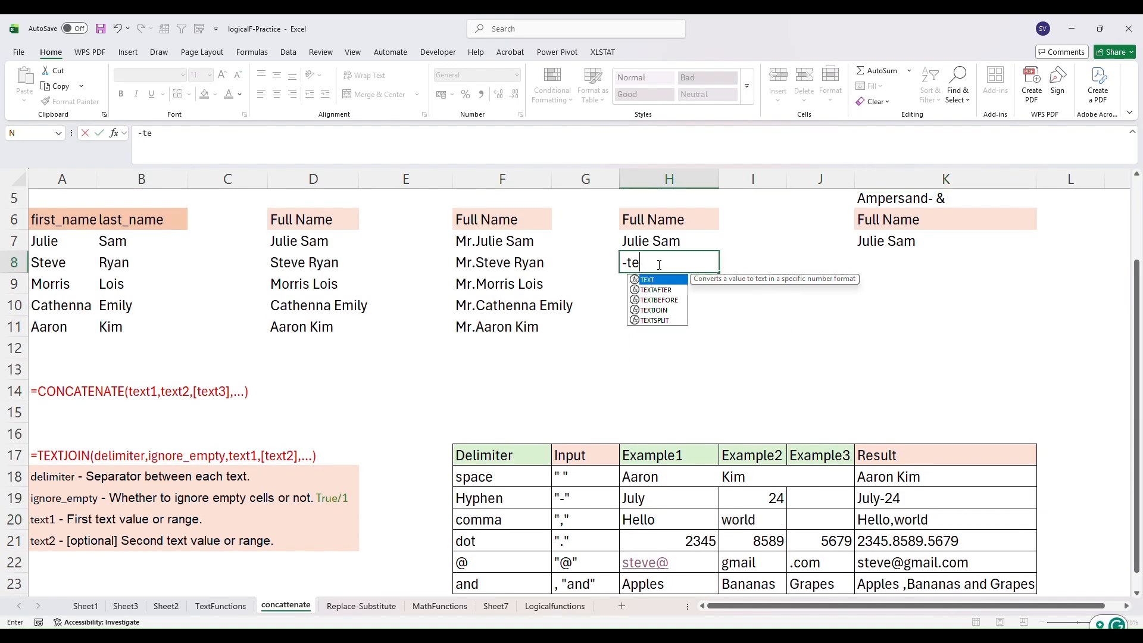
text(xtjoin)
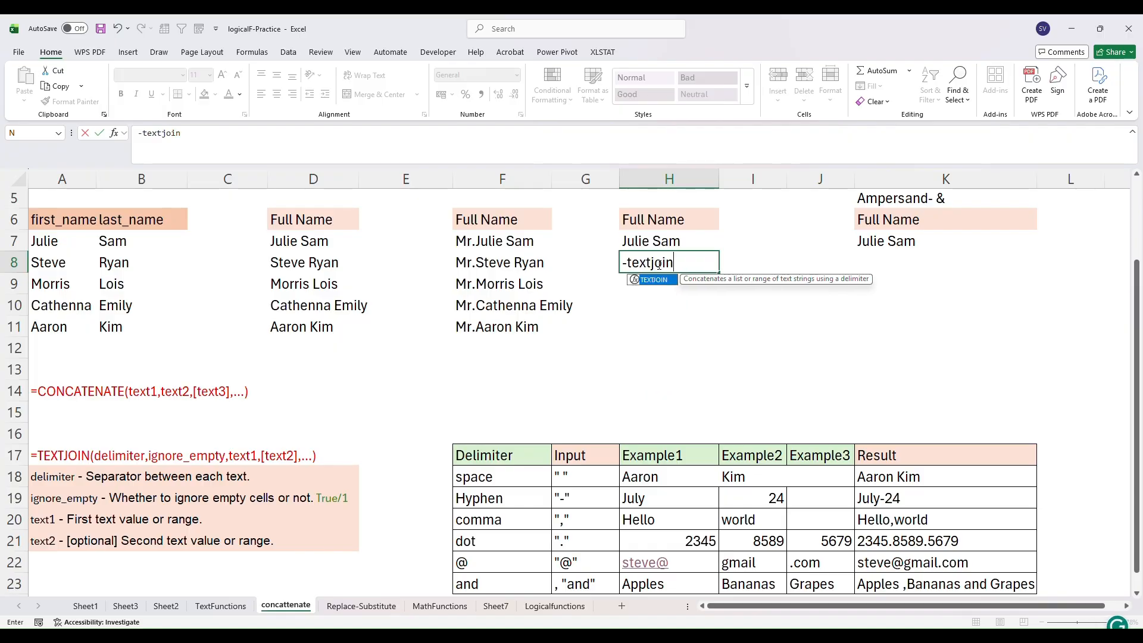
text(()
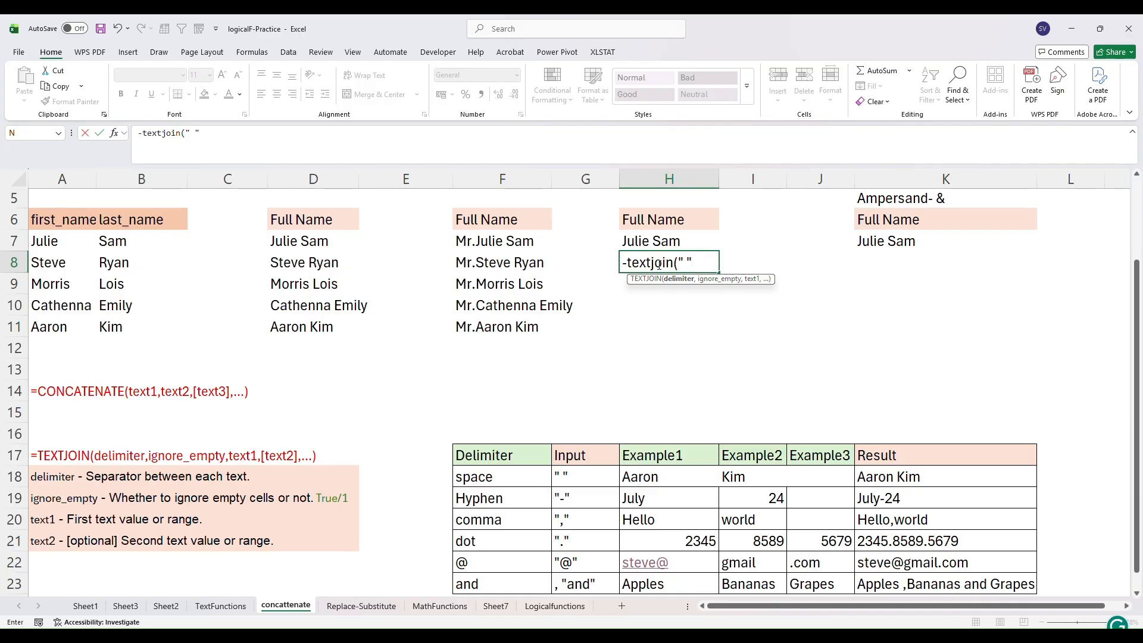
text(,)
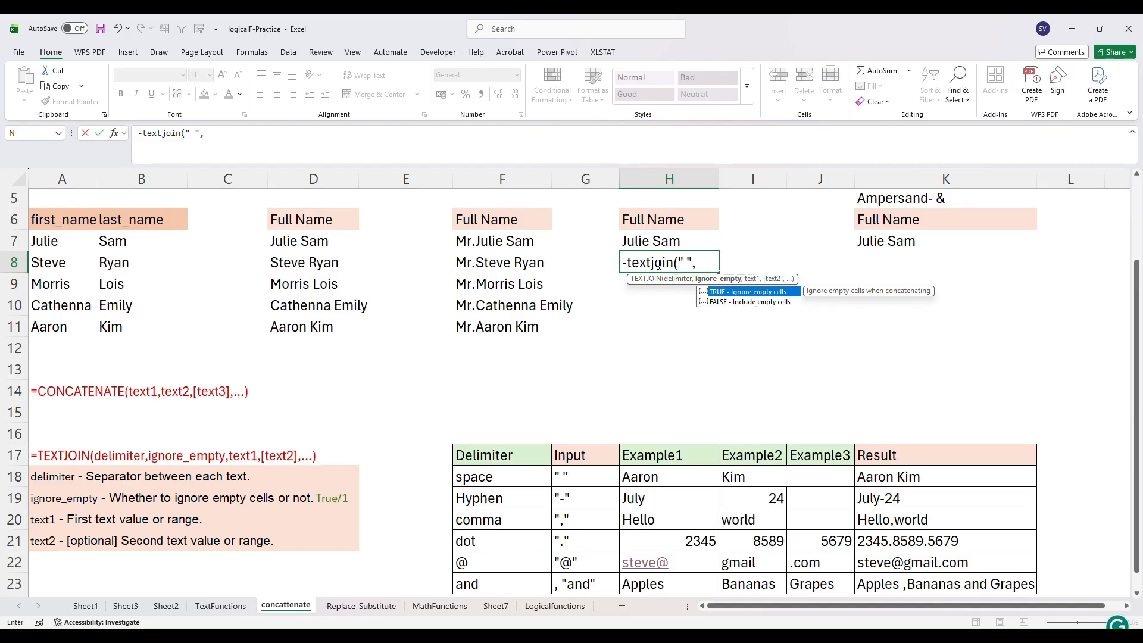
double_click(717, 292)
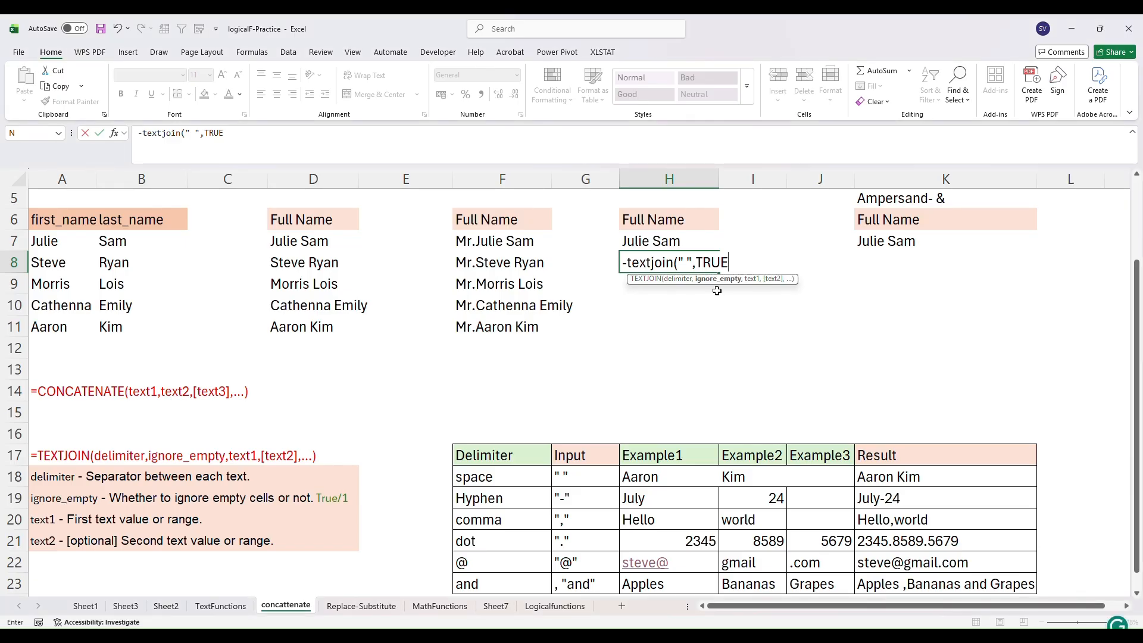
text(,)
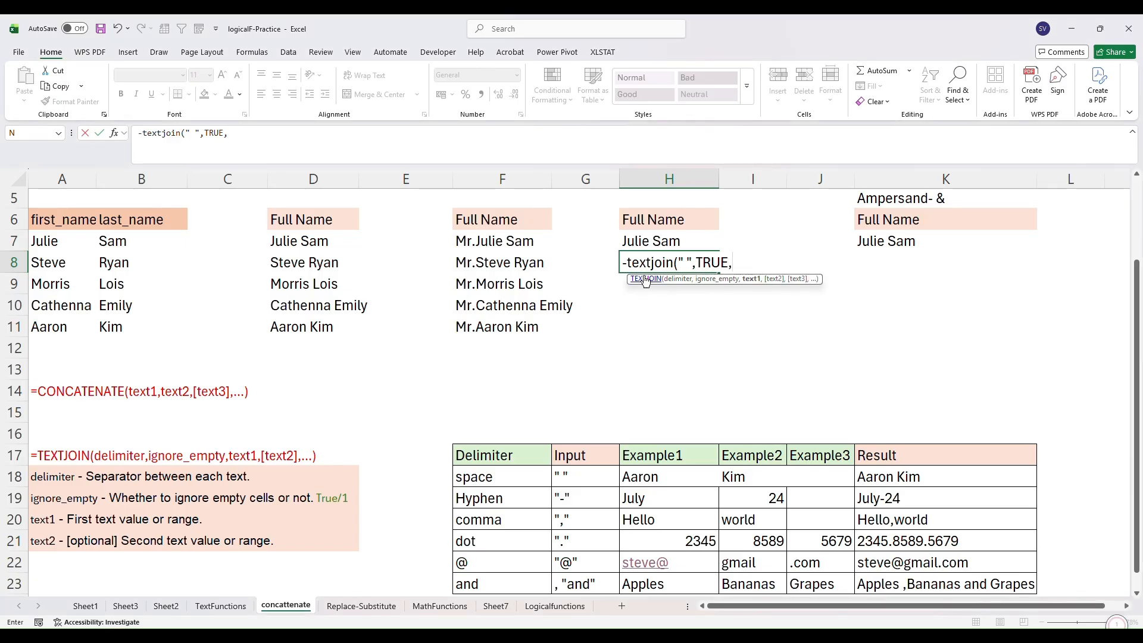
click(70, 263)
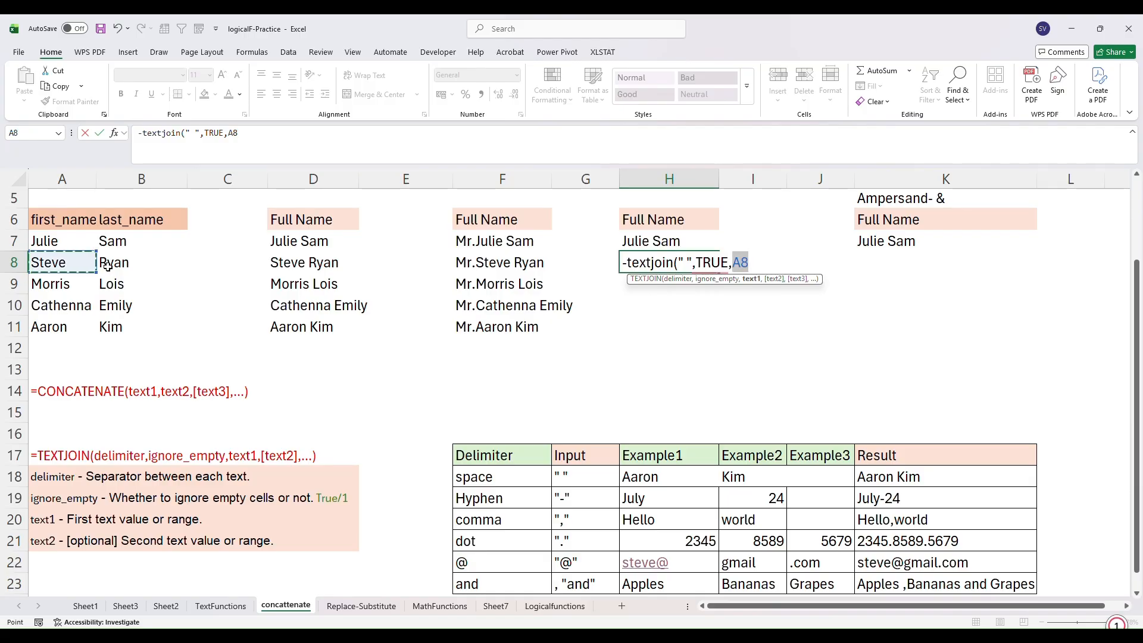
text(,)
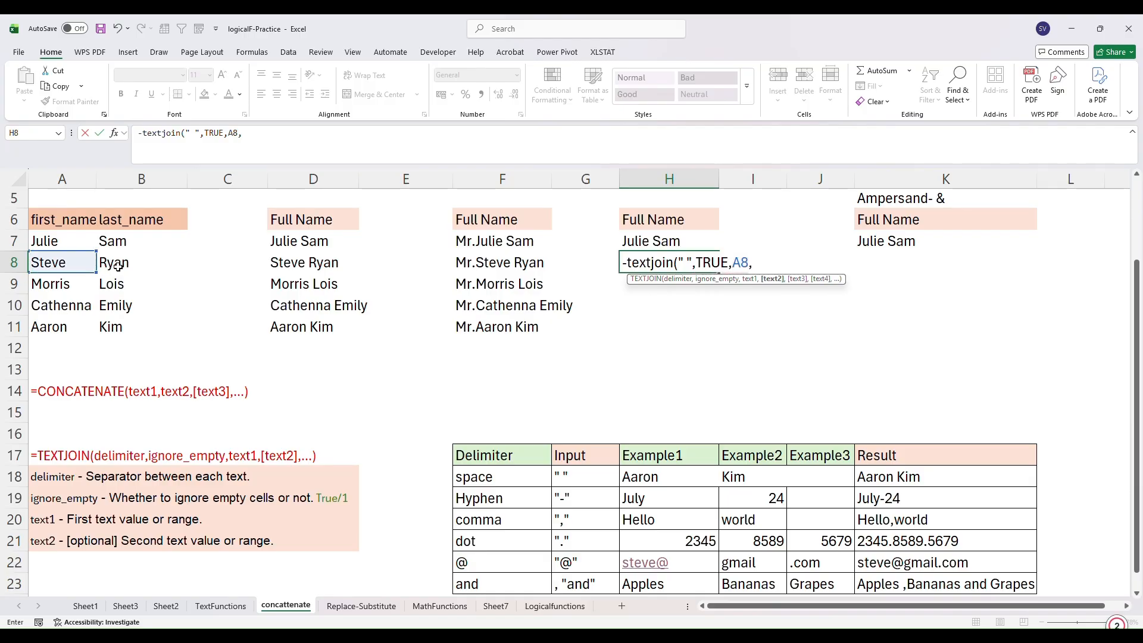
click(122, 266)
text())
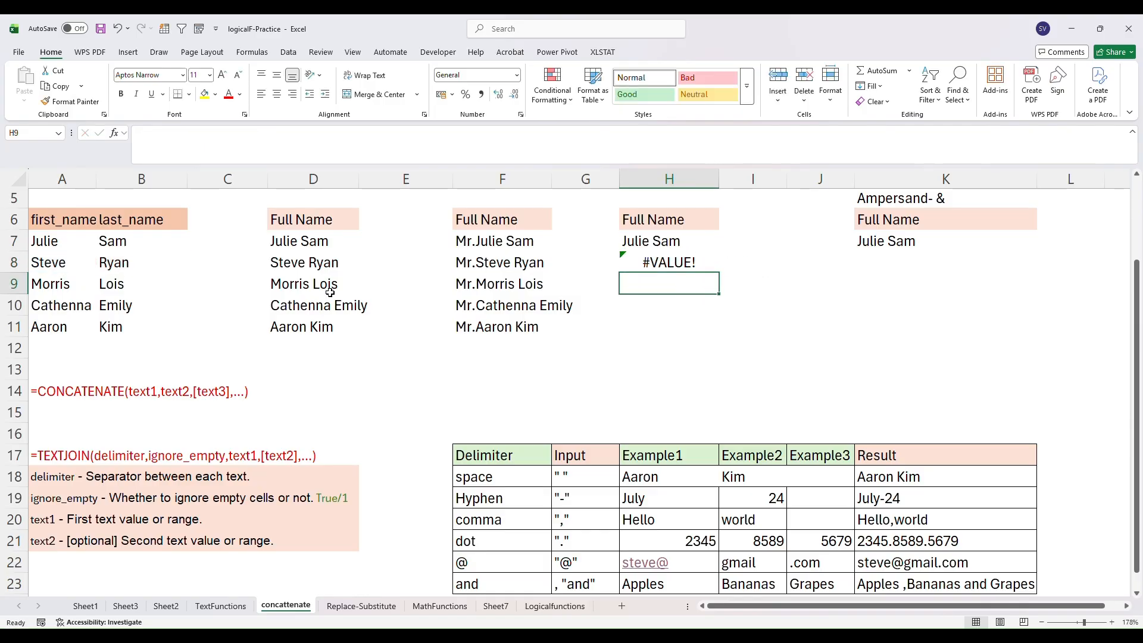
- Remove the stray minus sign before TEXTJOIN in H8's formula and confirm it
double_click(662, 265)
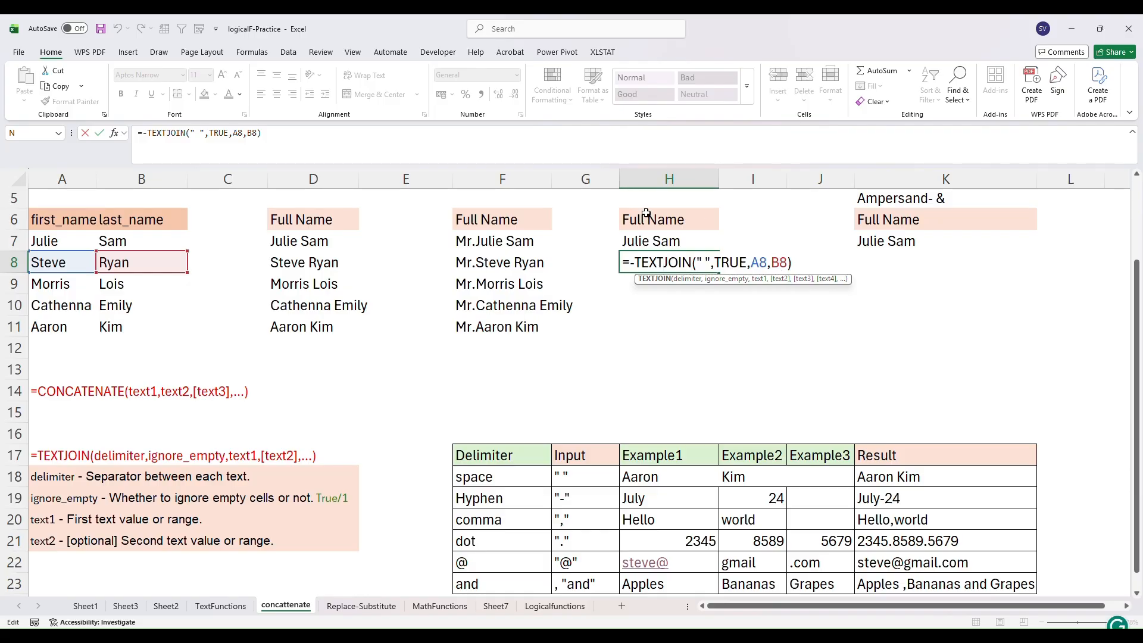
click(635, 263)
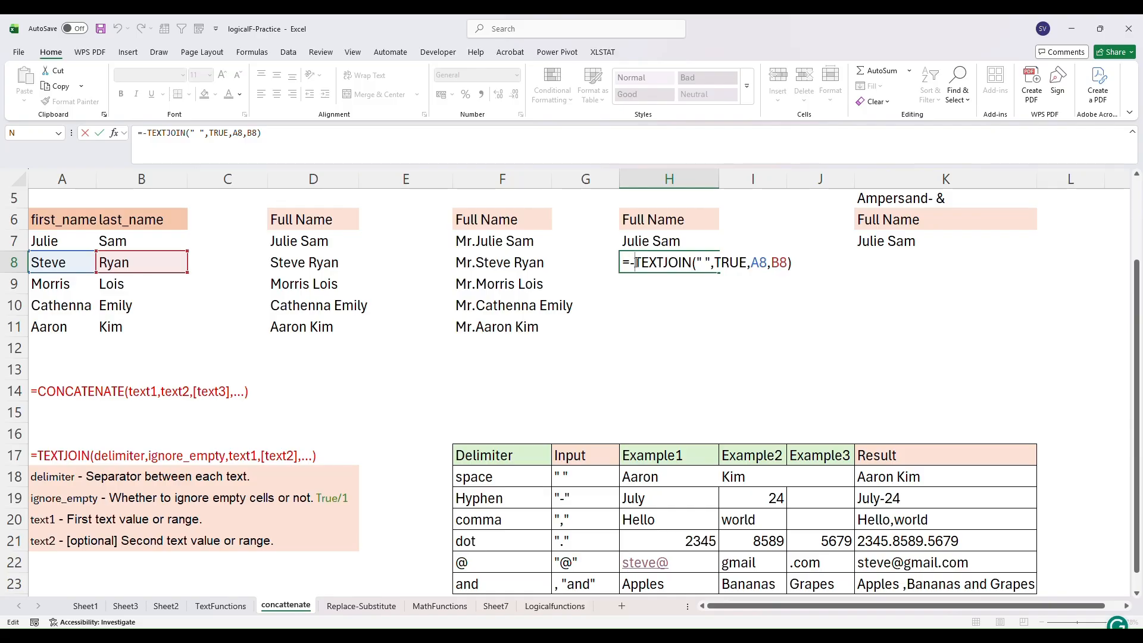
key(BackSpace)
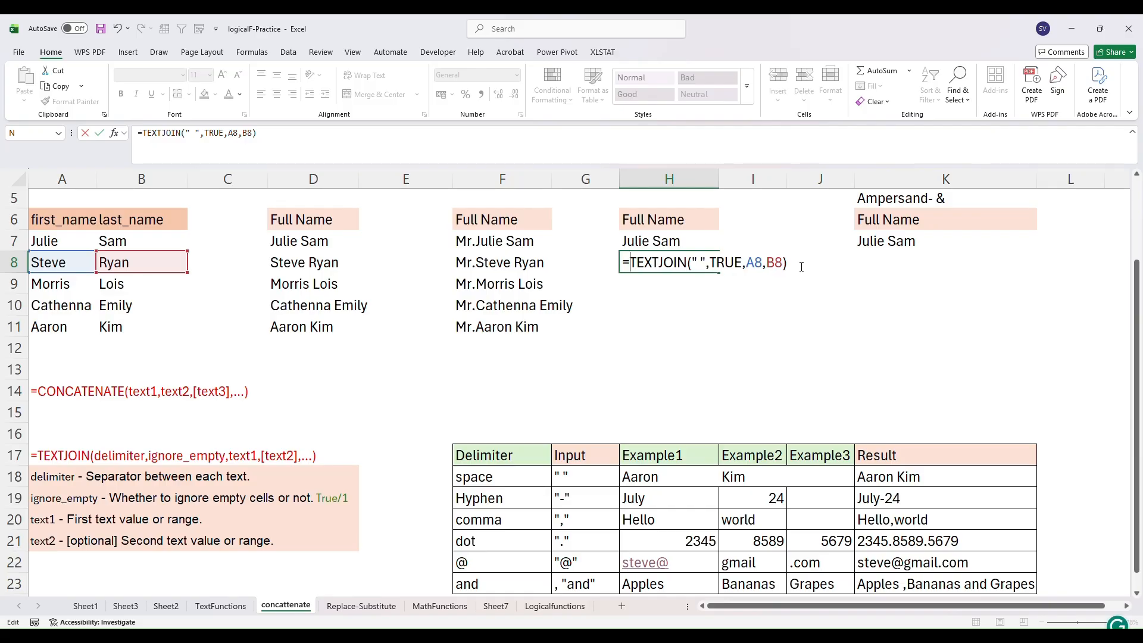
click(797, 264)
key(Return)
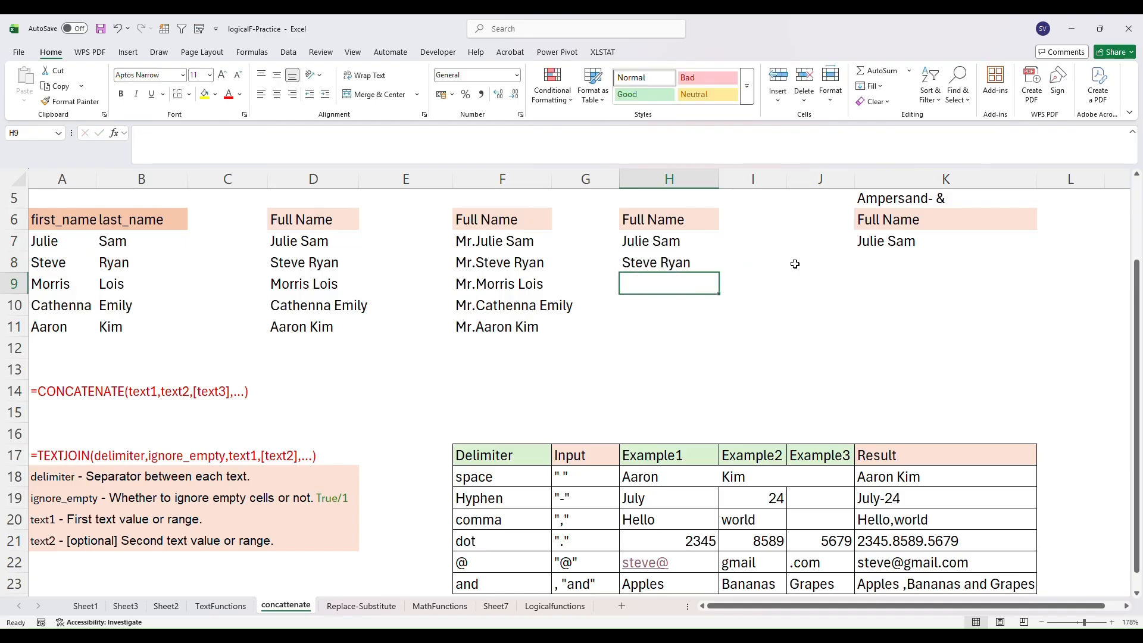
- Fill the TEXTJOIN full-name formula from H7 down through H11
click(684, 264)
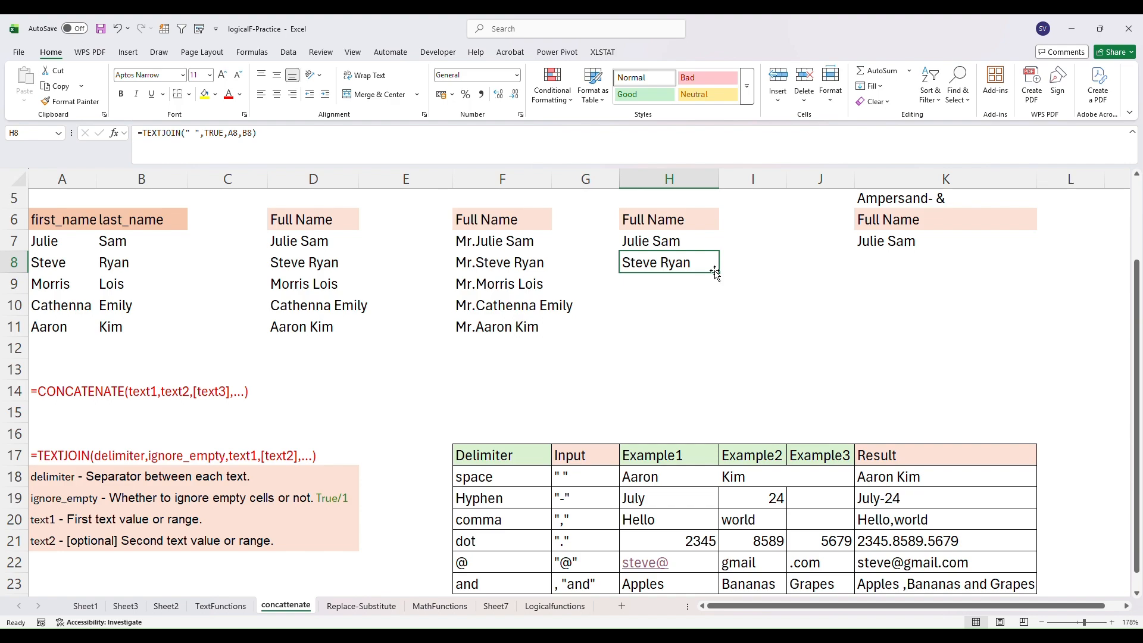
click(668, 283)
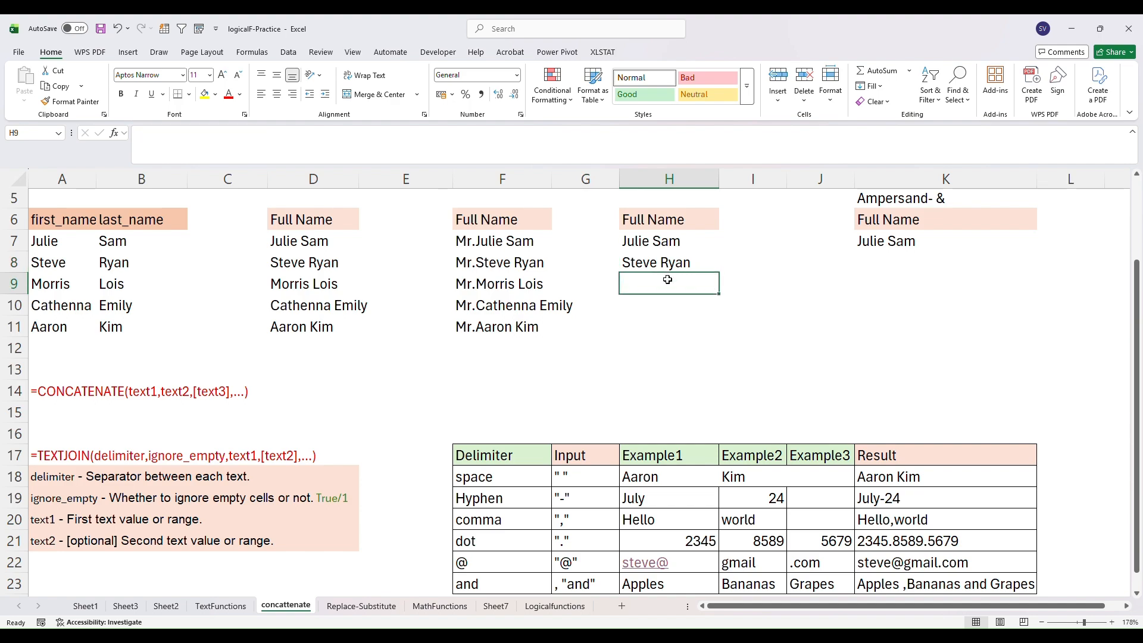
click(670, 242)
drag(718, 253, 720, 334)
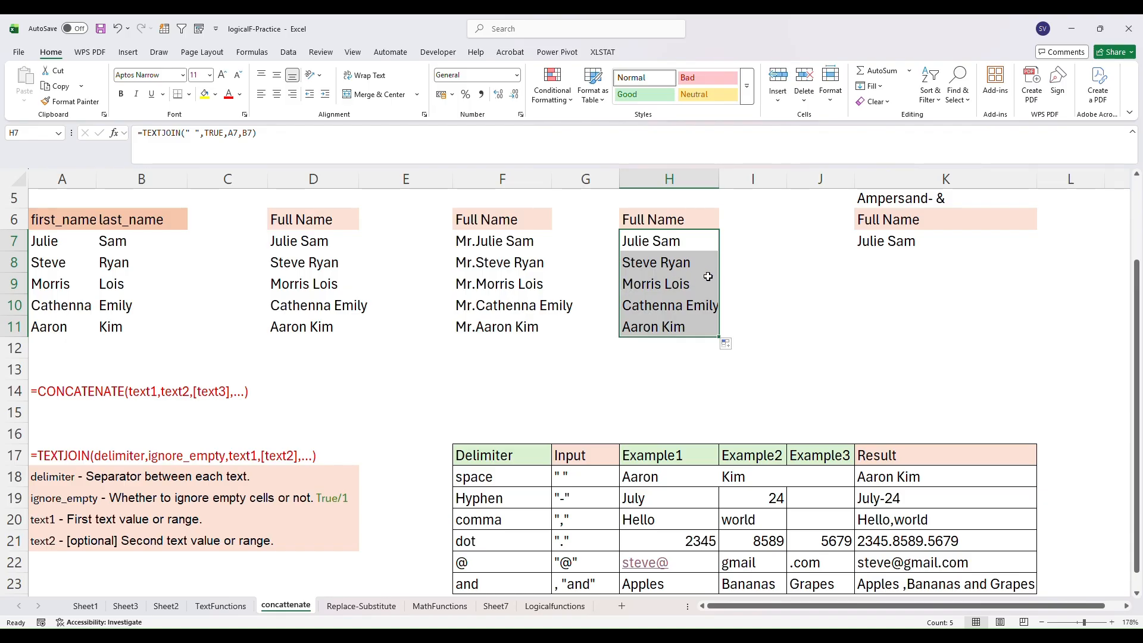
click(867, 252)
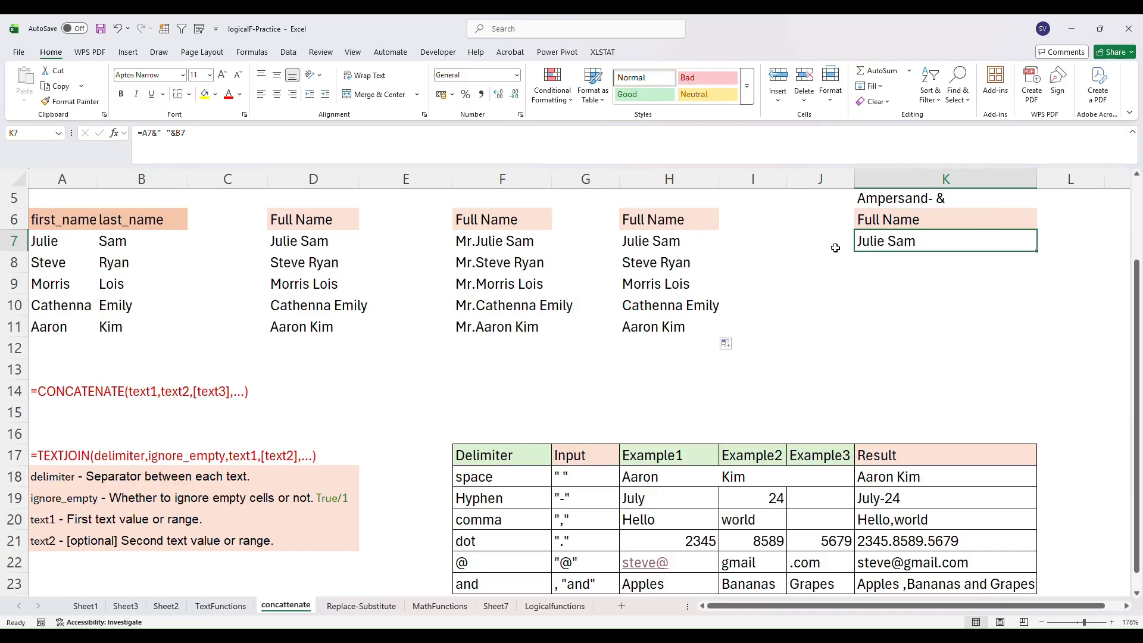
- Following K7's ampersand formula, enter a formula in K8 joining A8, a space and B8 with the & operator
double_click(905, 242)
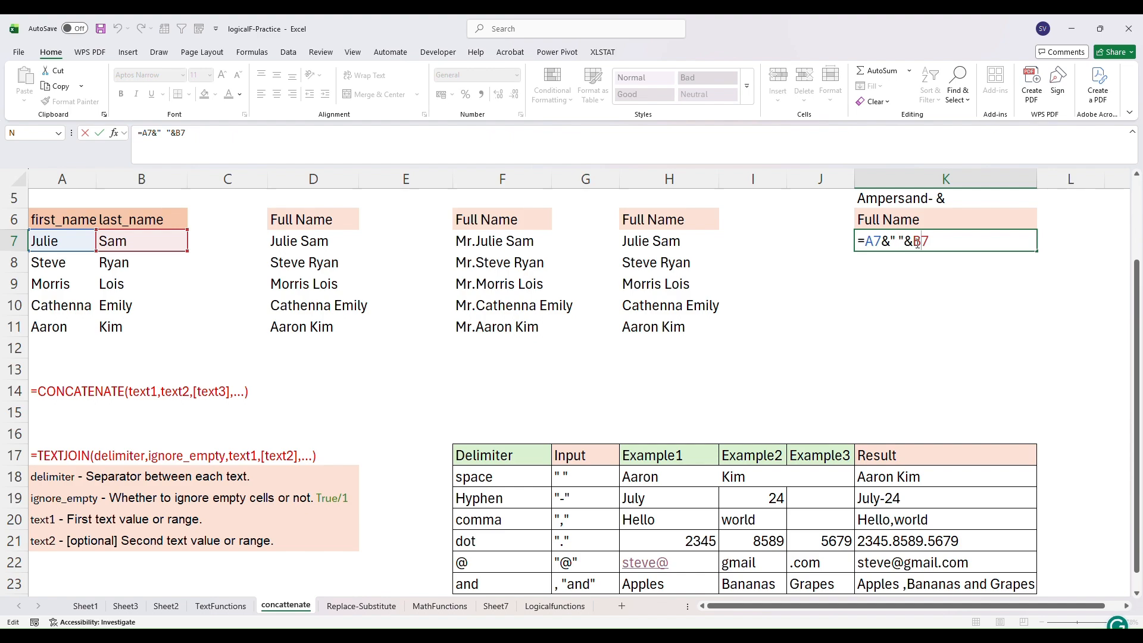
key(Return)
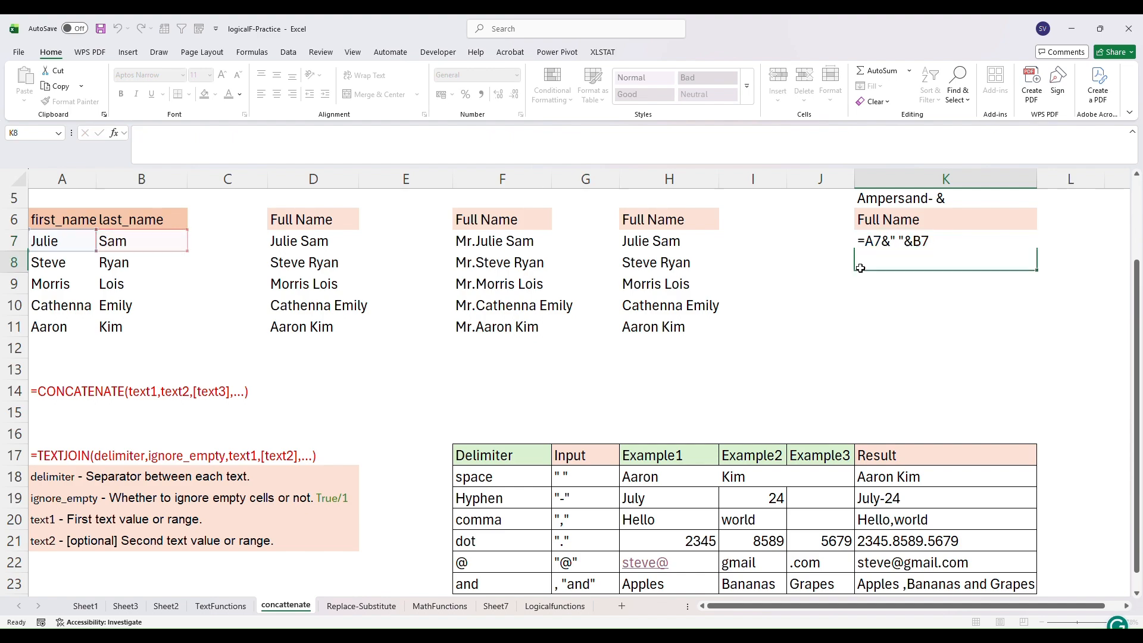
text(=)
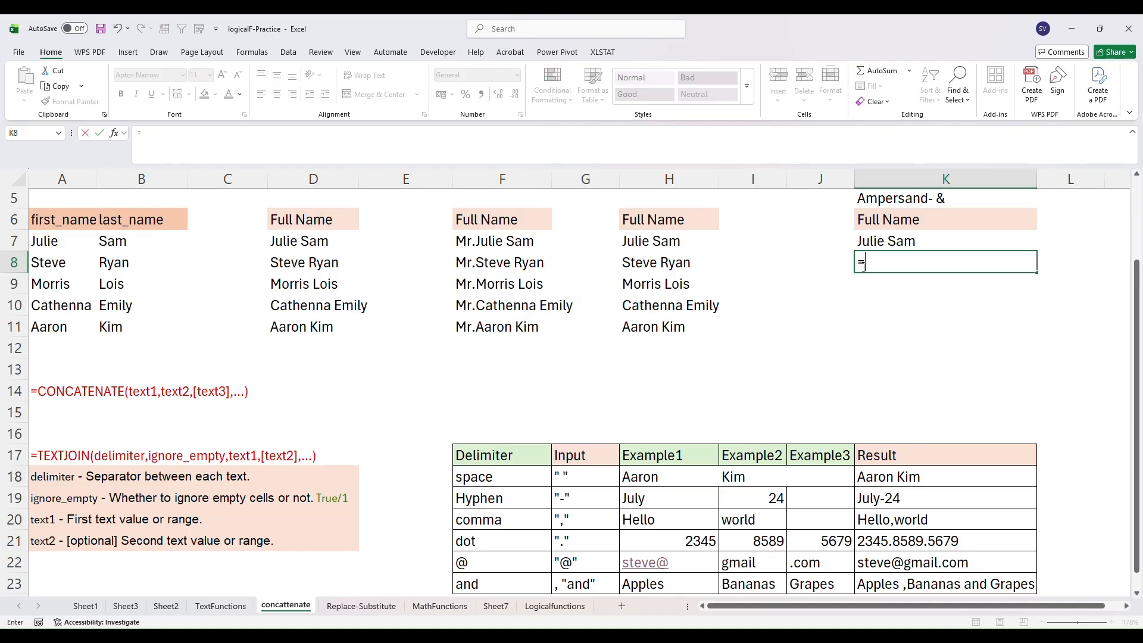
click(37, 262)
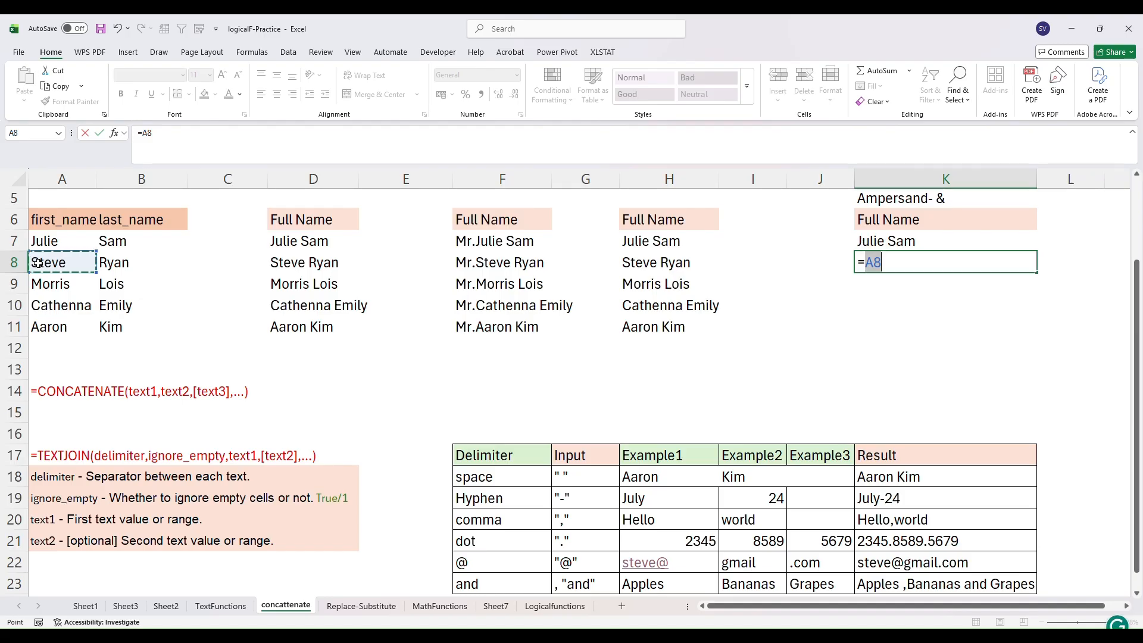
text(&)
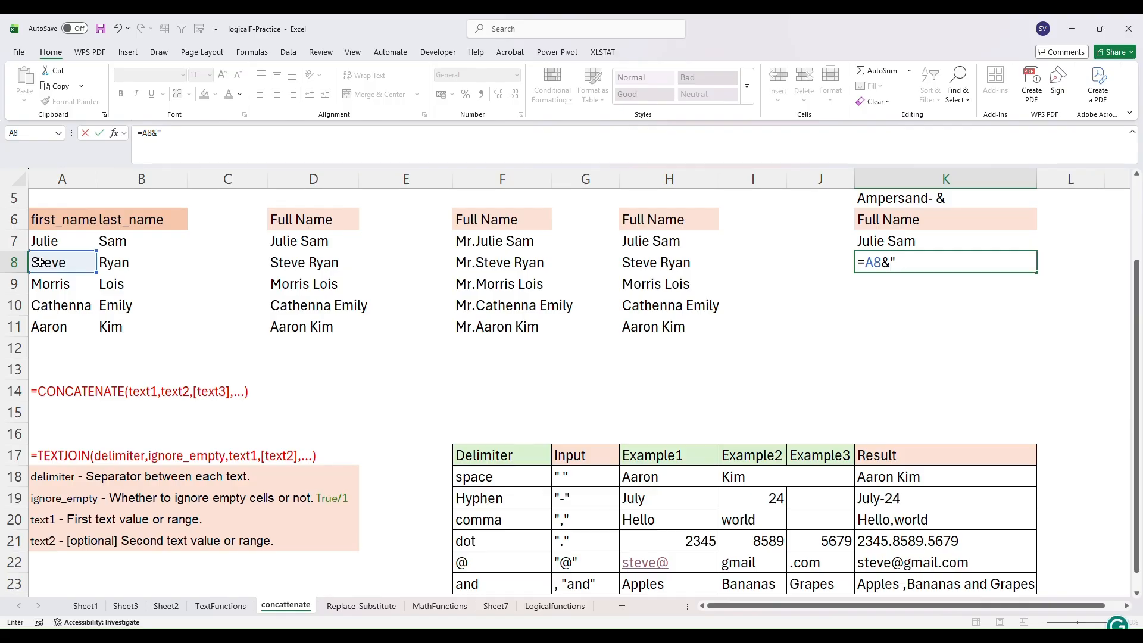
text(" "&)
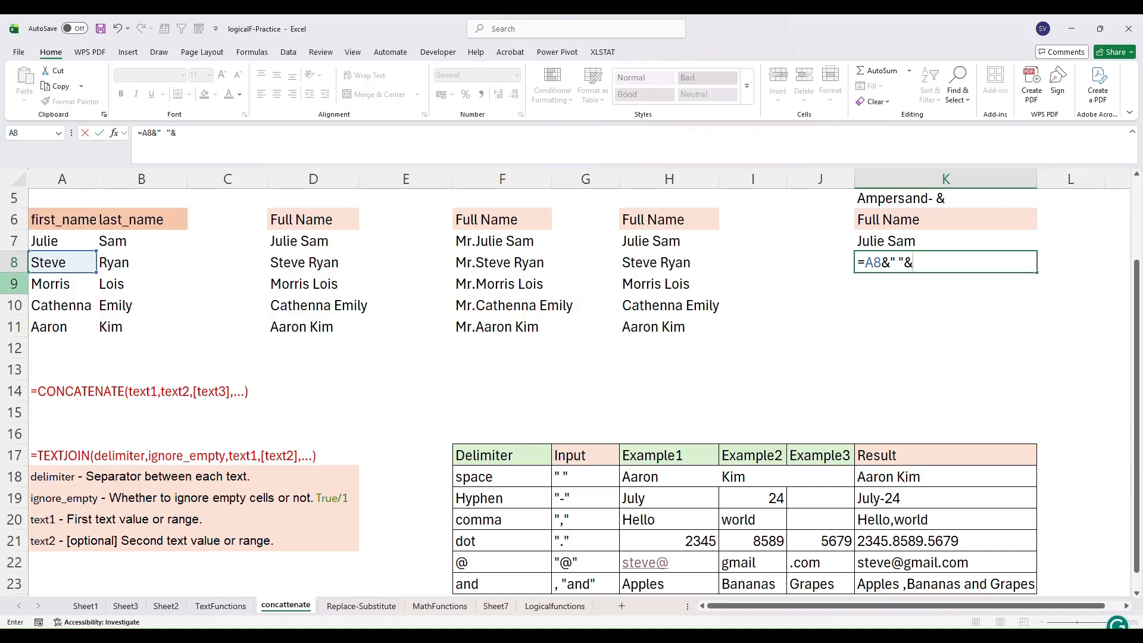
click(107, 265)
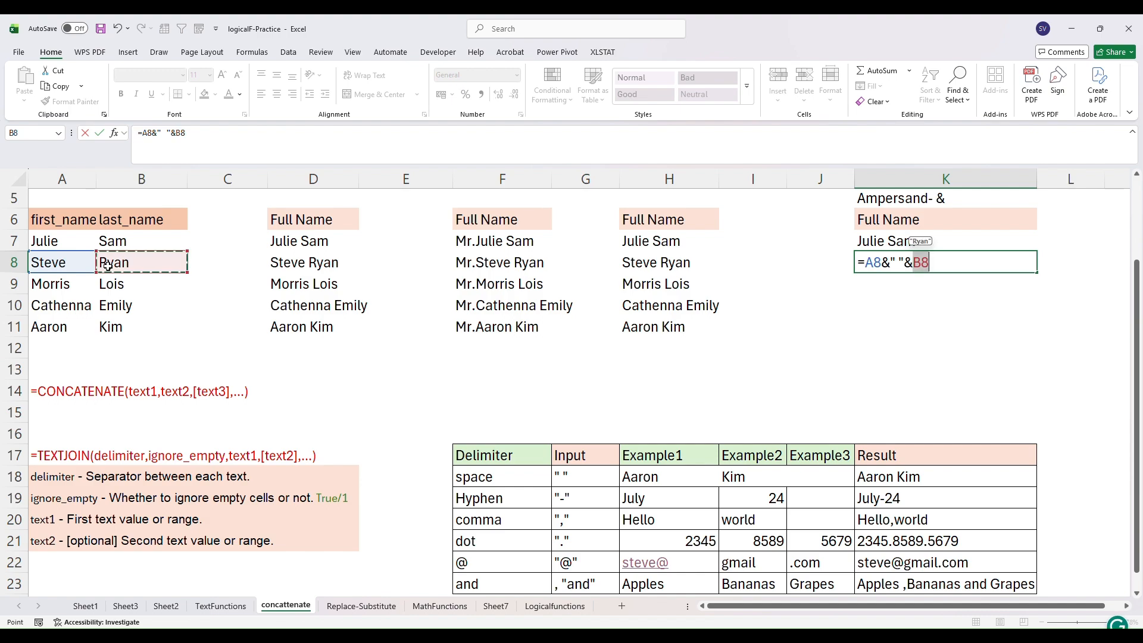
text())
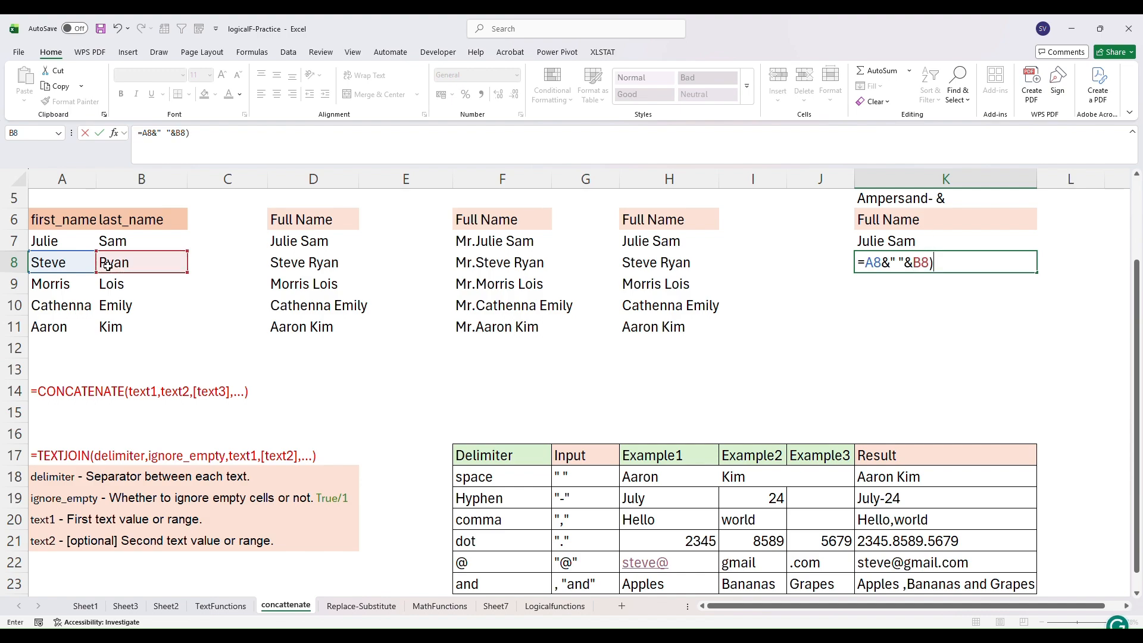
key(BackSpace)
key(Return)
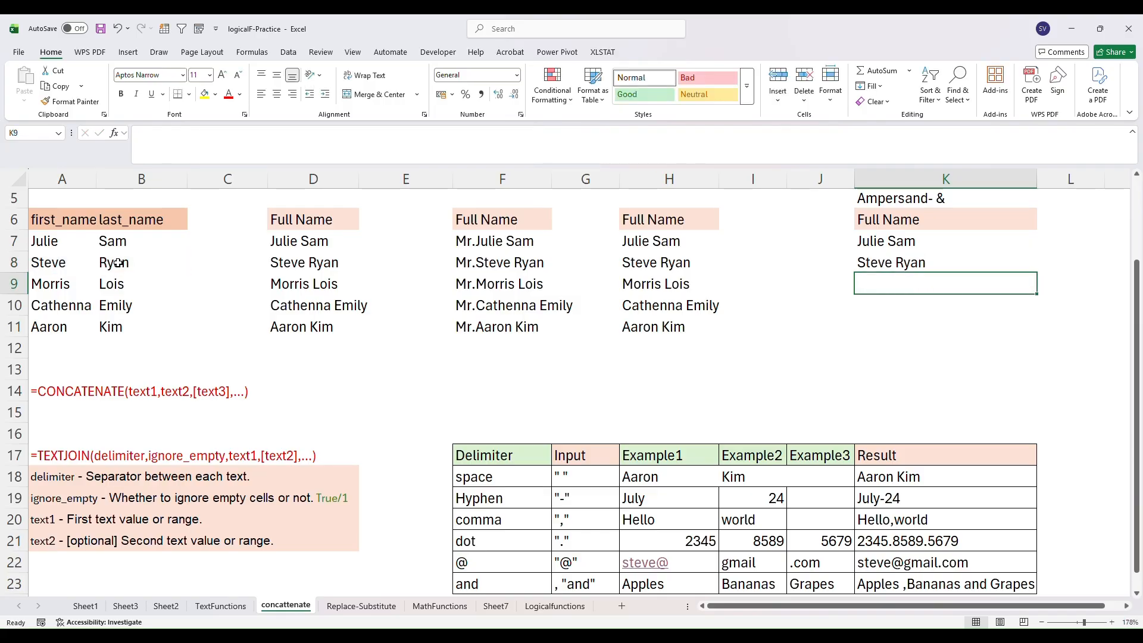
- Fill the ampersand full-name formula from K7 down through K11
click(861, 241)
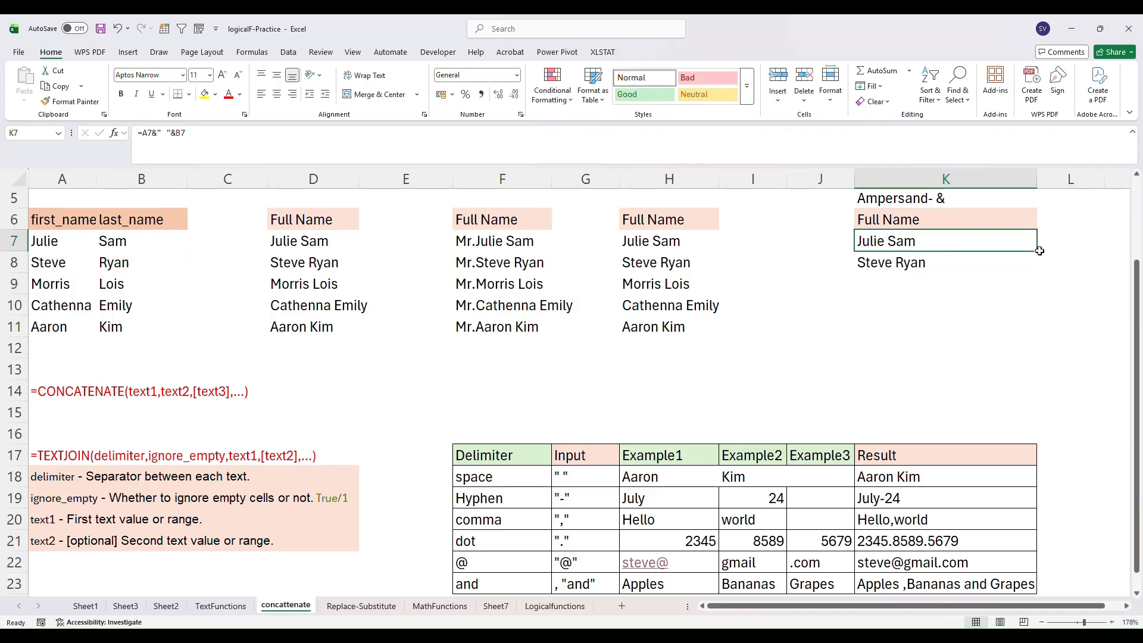
drag(1037, 251, 1041, 332)
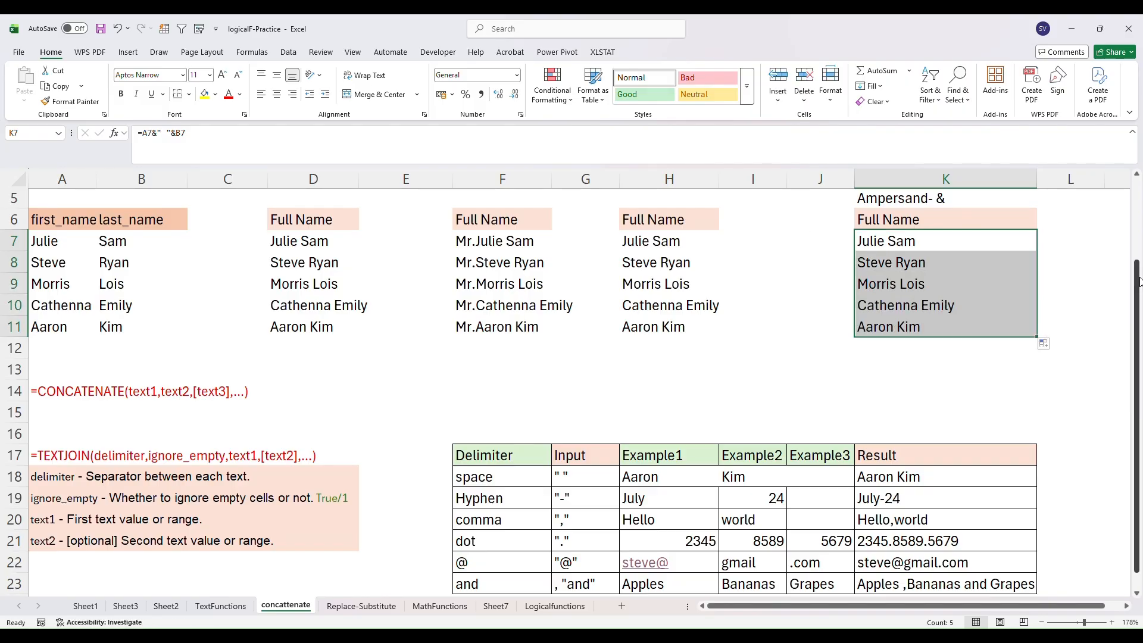
- Review K7's ampersand formula, the section headings and the @ delimiter example row
scroll(1120, 280, up, 2)
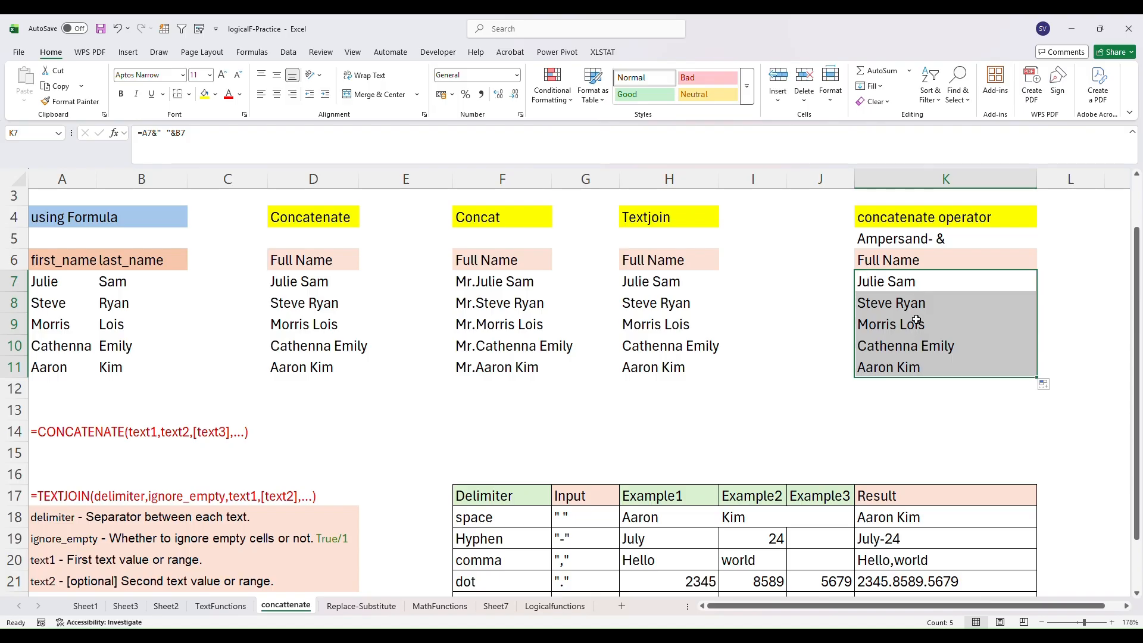
click(882, 282)
double_click(883, 282)
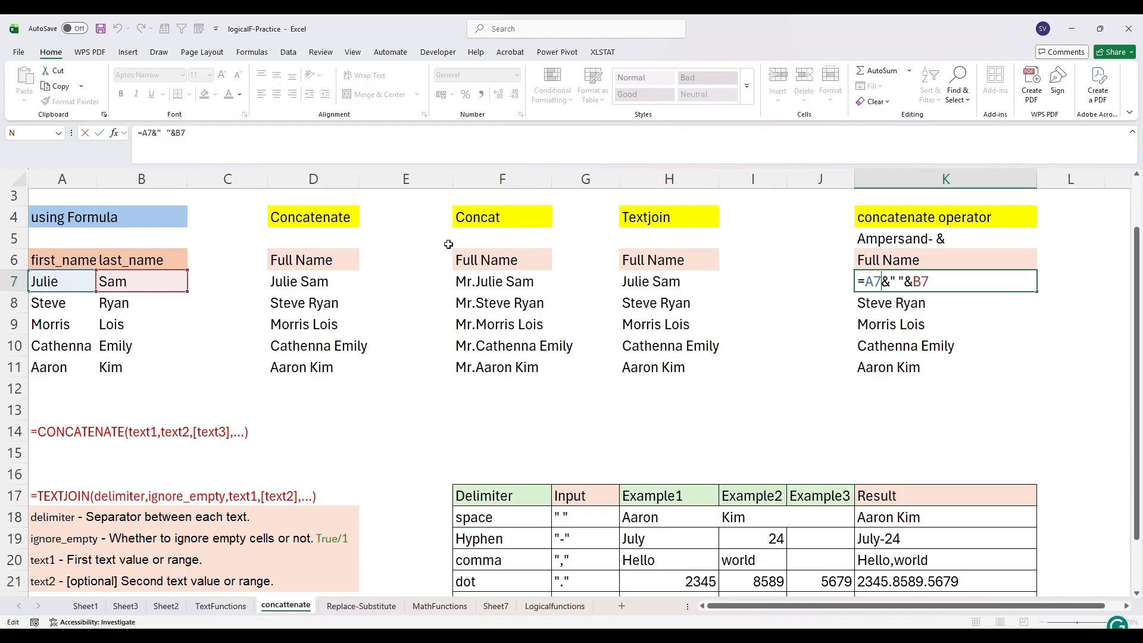
drag(1136, 272, 1136, 249)
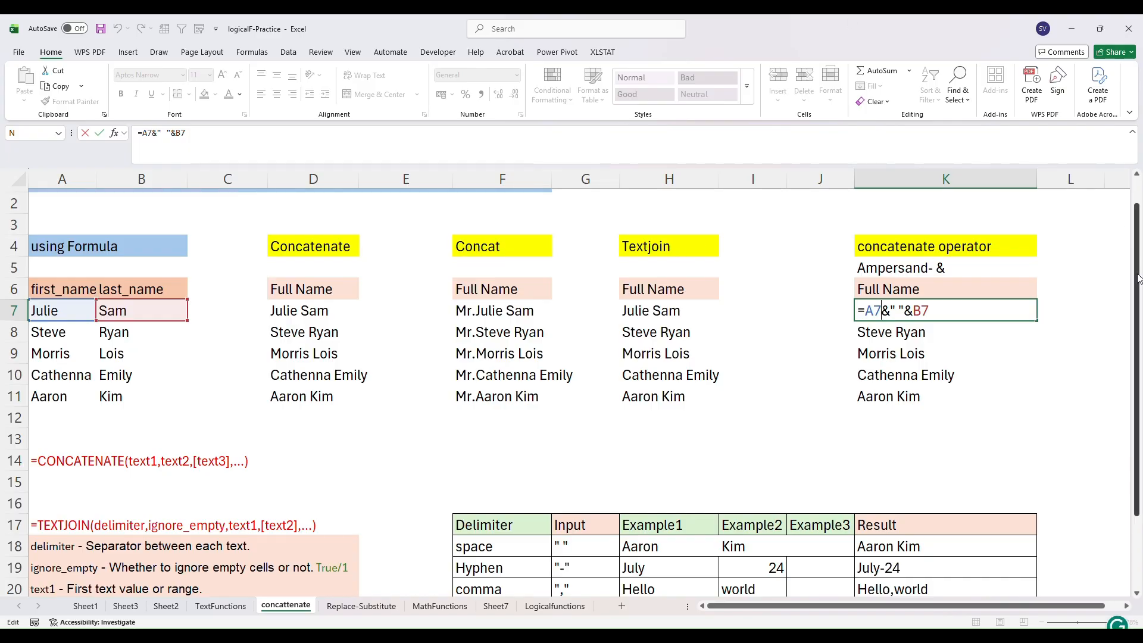
drag(1138, 278, 1139, 350)
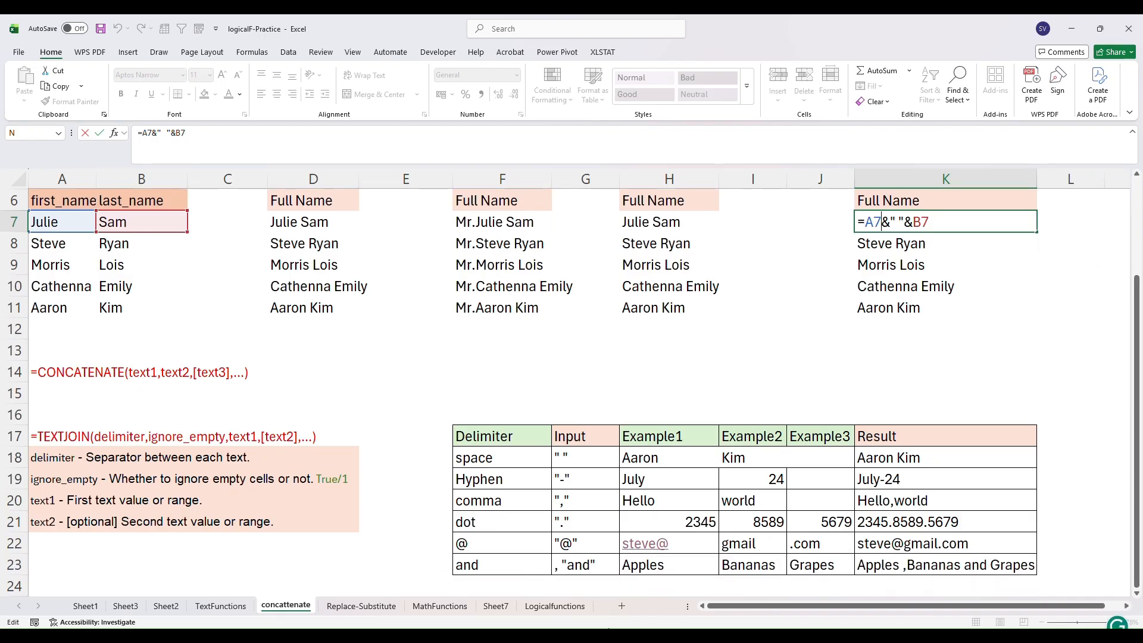
click(472, 546)
click(646, 544)
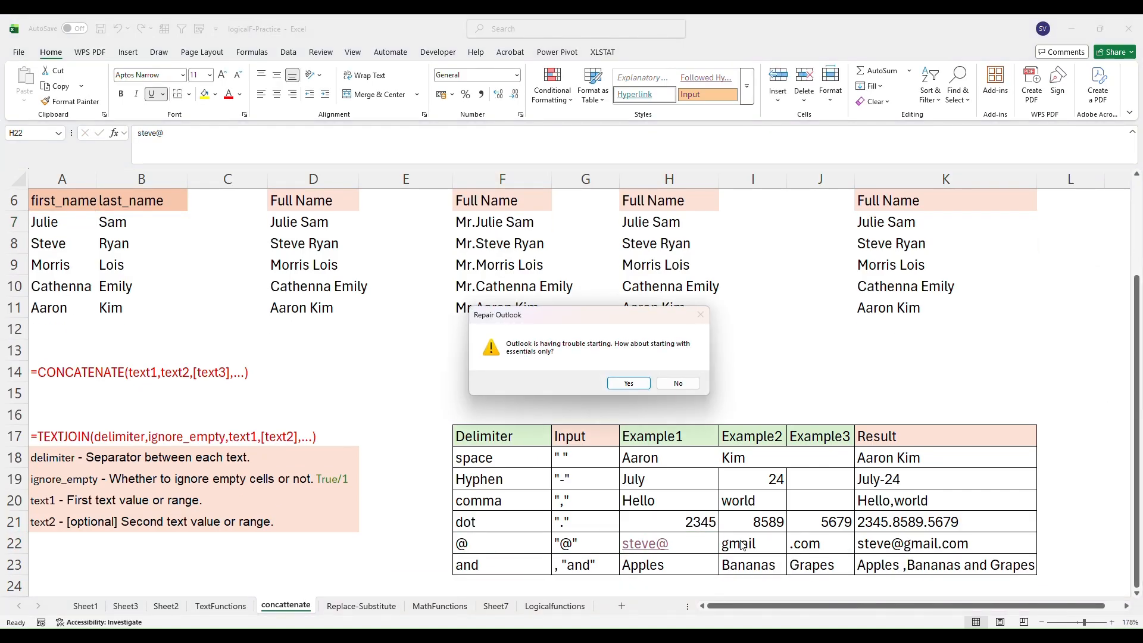
key(Escape)
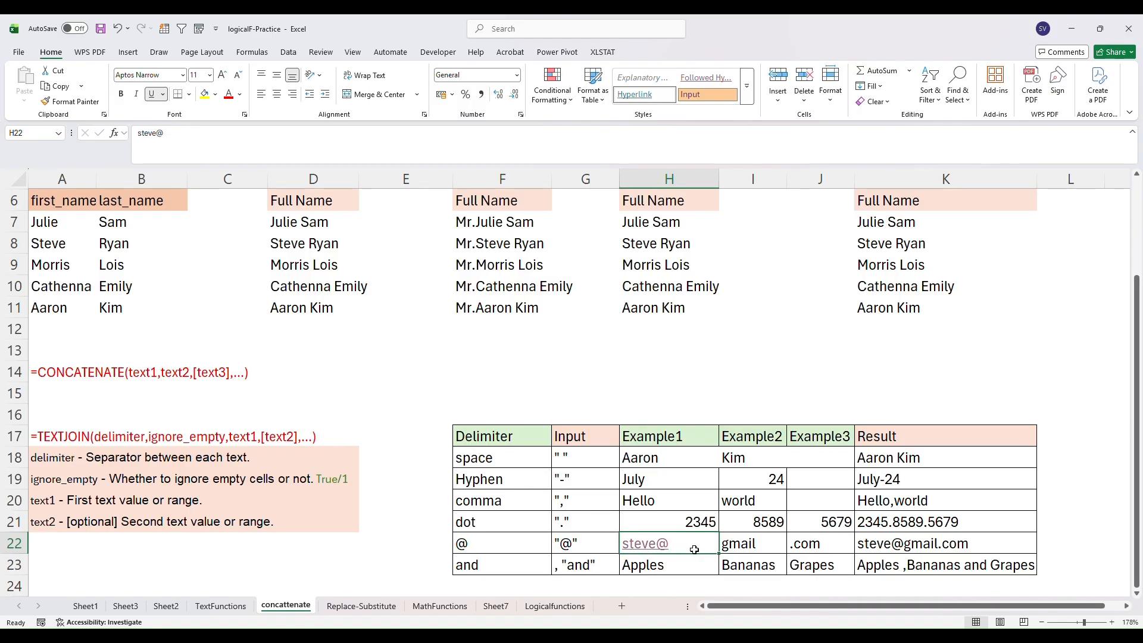
- Rebuild K22's formula as CONCAT over the range H22:J22 to join the e-mail parts
click(878, 549)
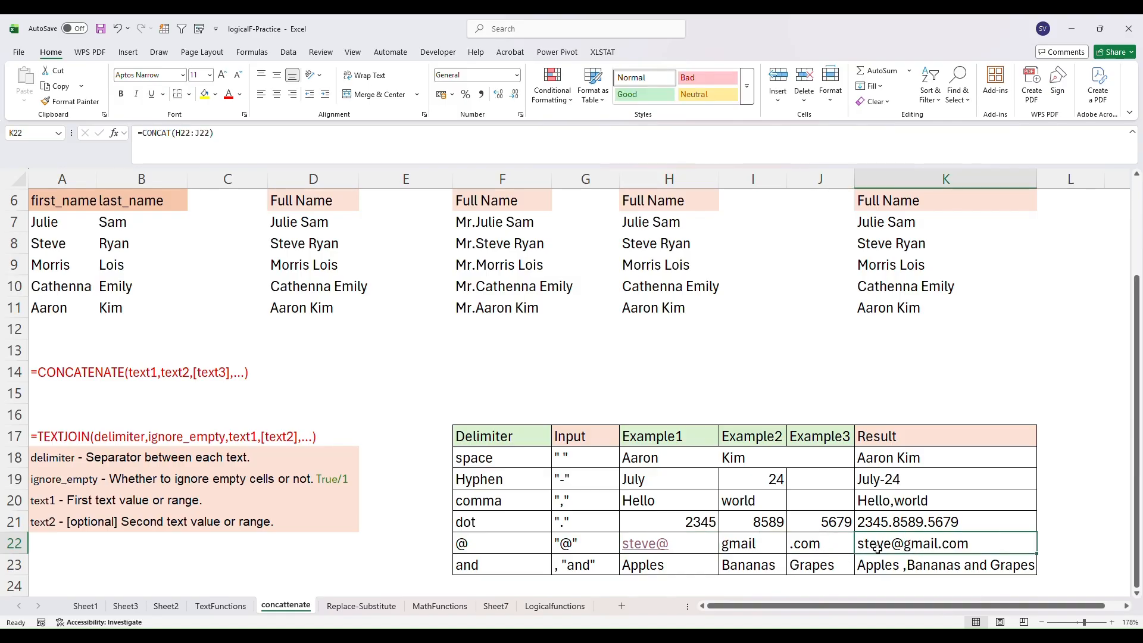
double_click(878, 549)
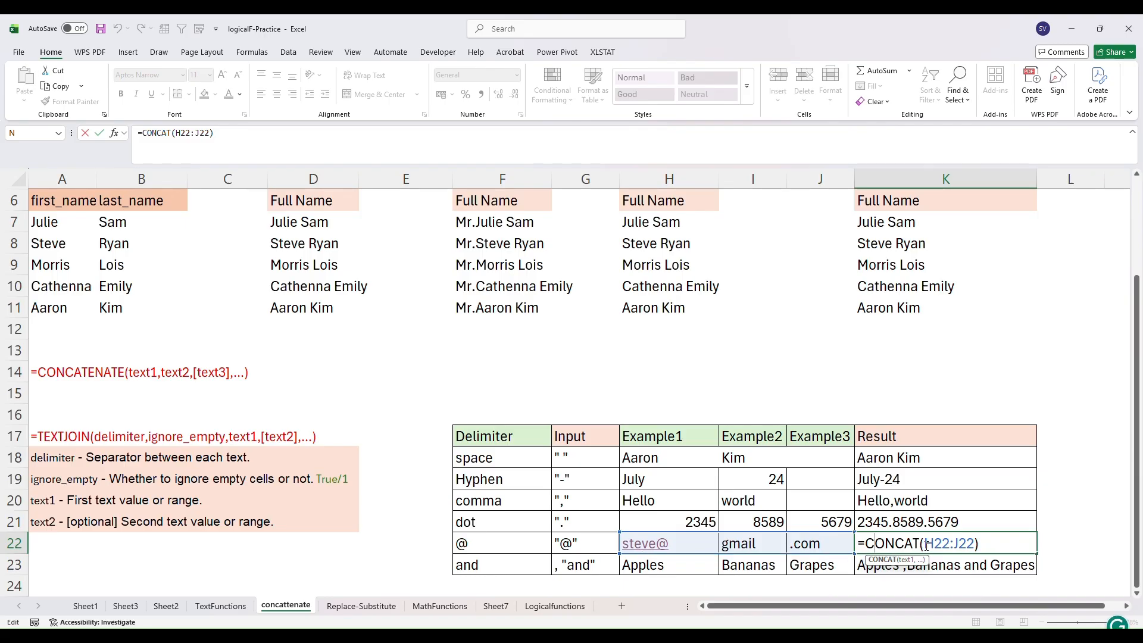
click(987, 545)
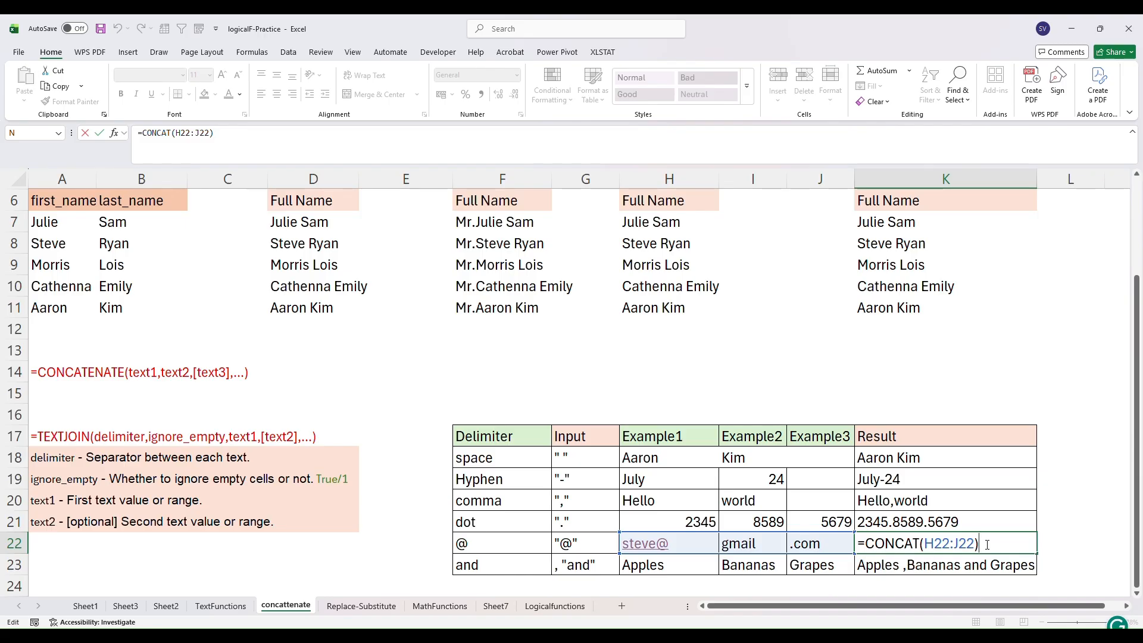
key(BackSpace)
key(BackSpace)
key(BackSpace)
key(BackSpace)
key(BackSpace)
key(BackSpace)
key(BackSpace)
key(BackSpace)
key(BackSpace)
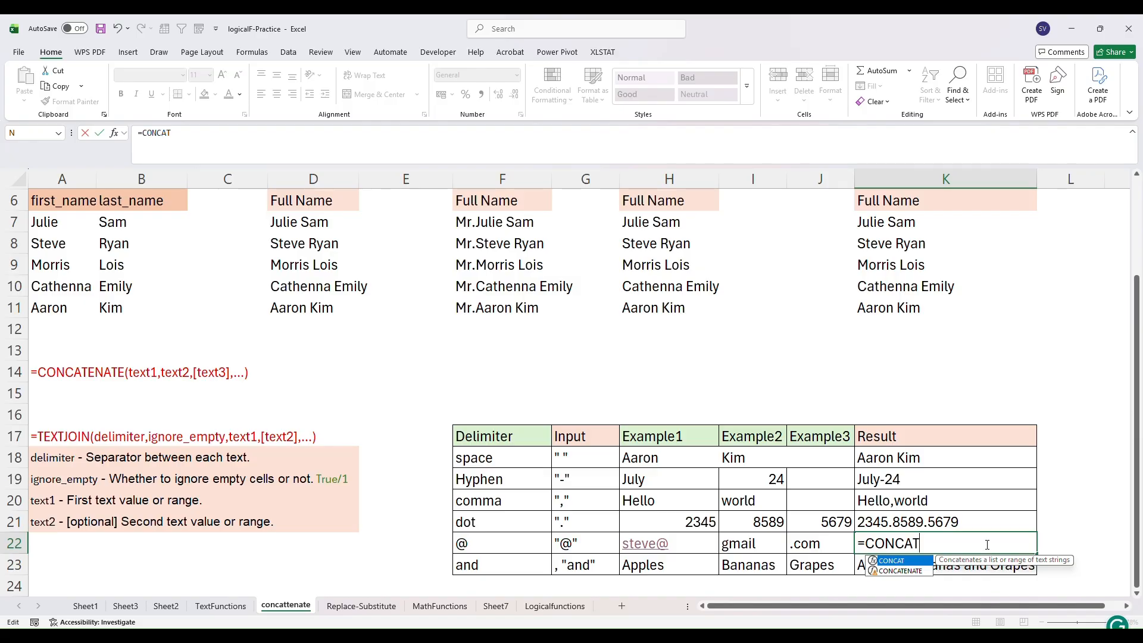
text(()
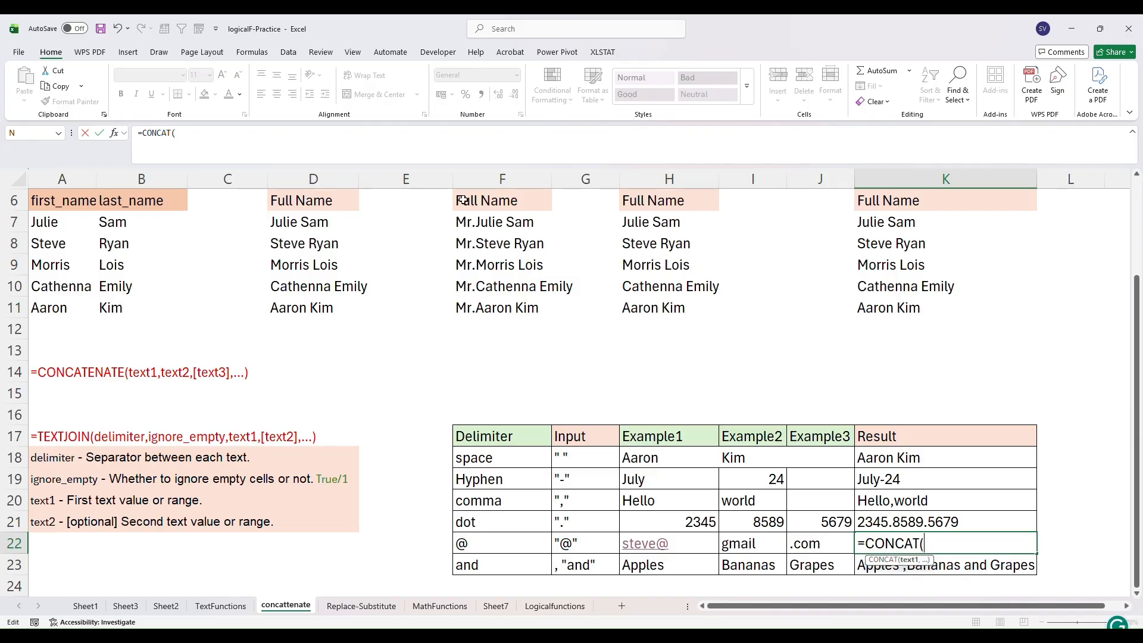
click(509, 36)
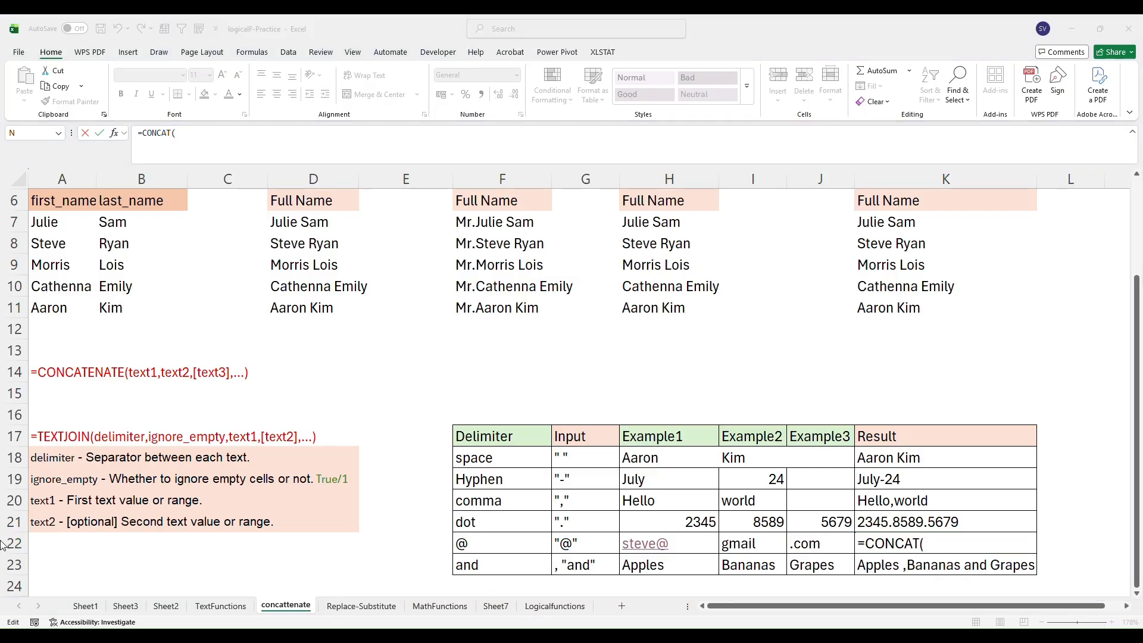
click(639, 546)
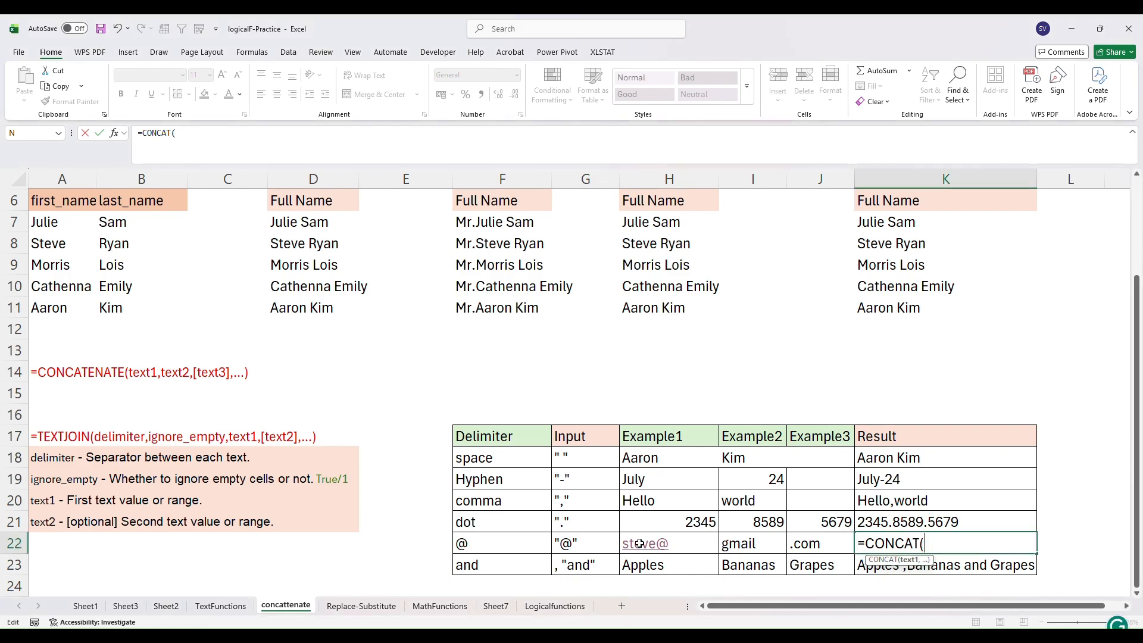
click(639, 544)
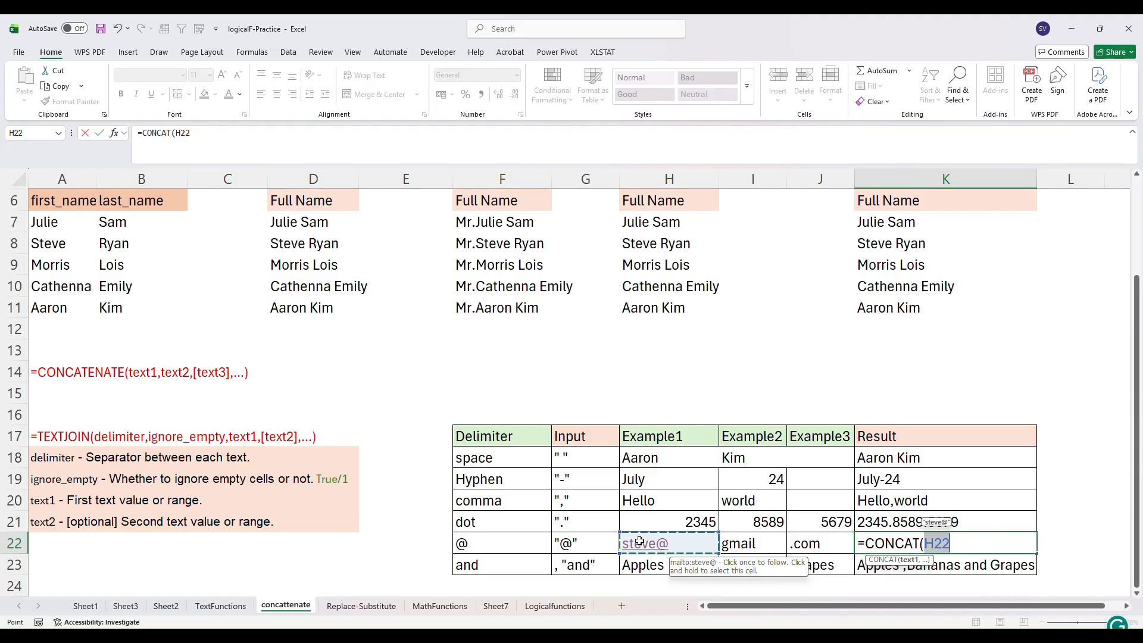
drag(658, 542, 801, 542)
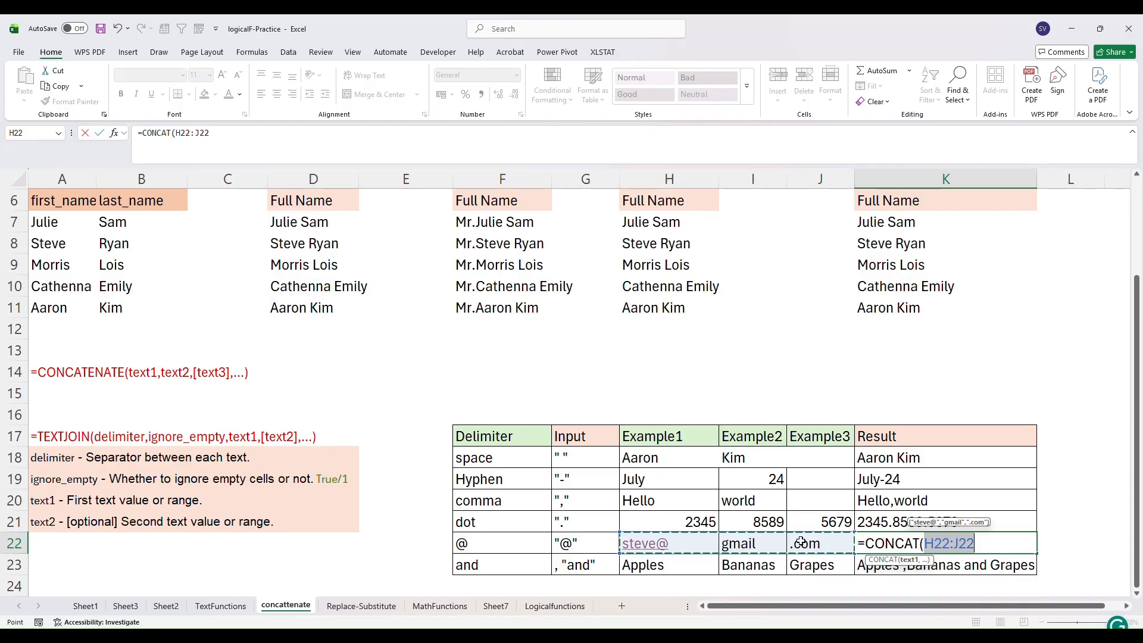
text())
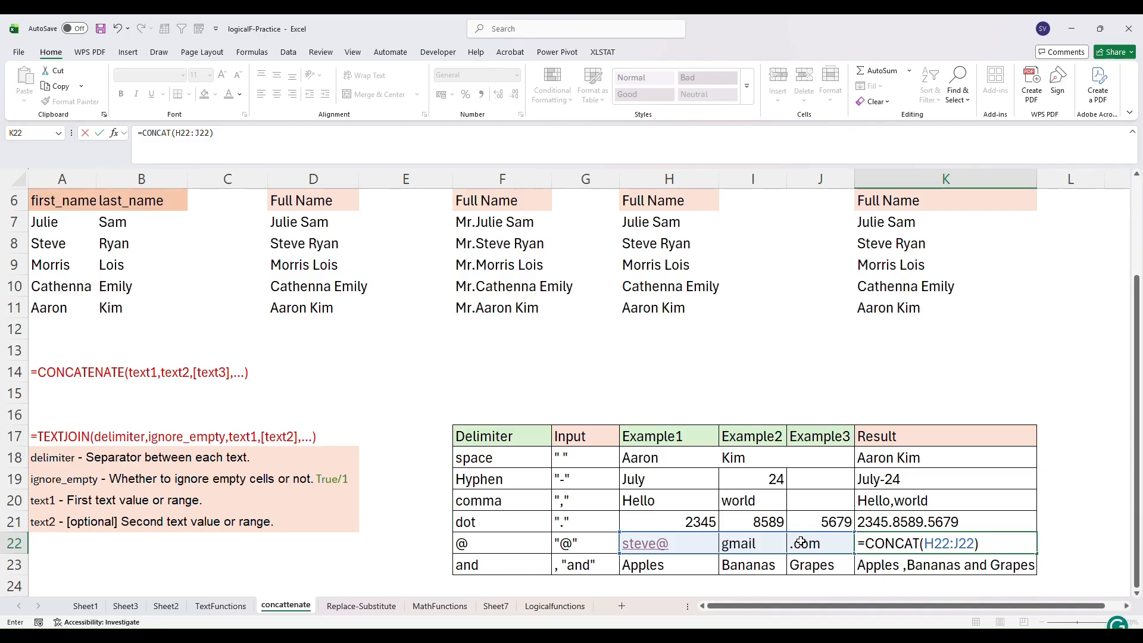
key(Return)
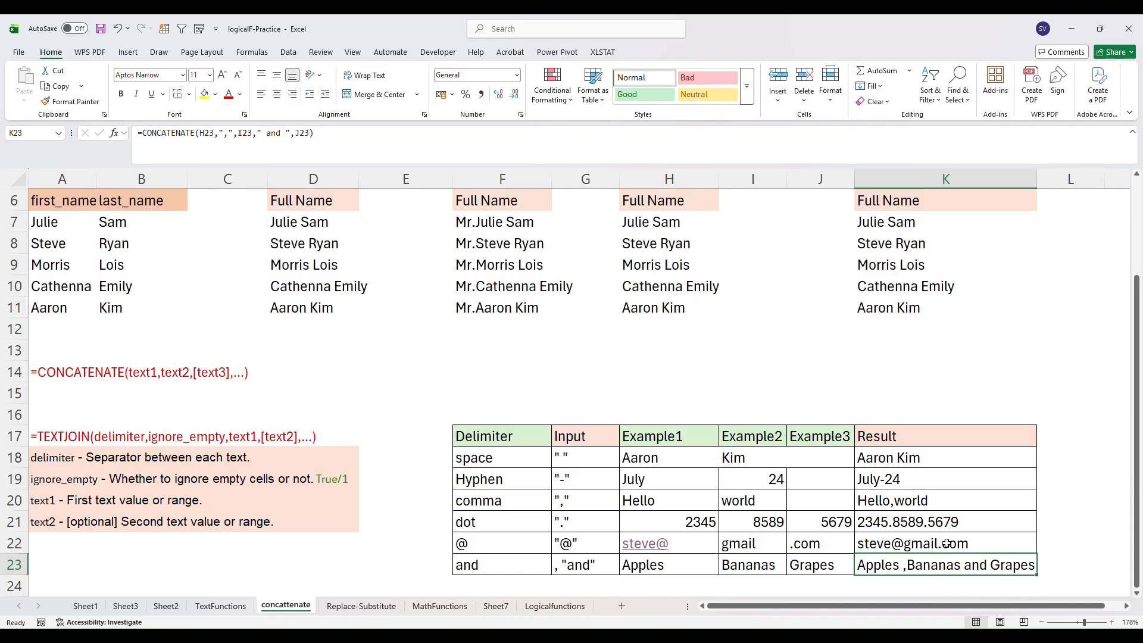
- Inspect the result formulas behind the 'and' and comma examples in the delimiter table
click(566, 570)
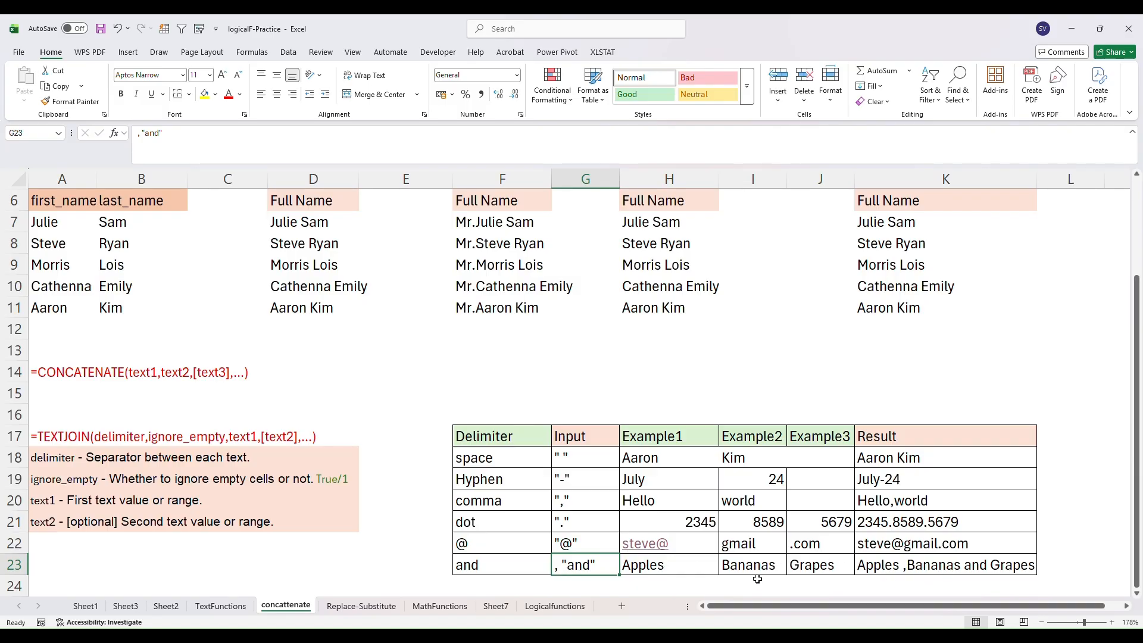
click(899, 571)
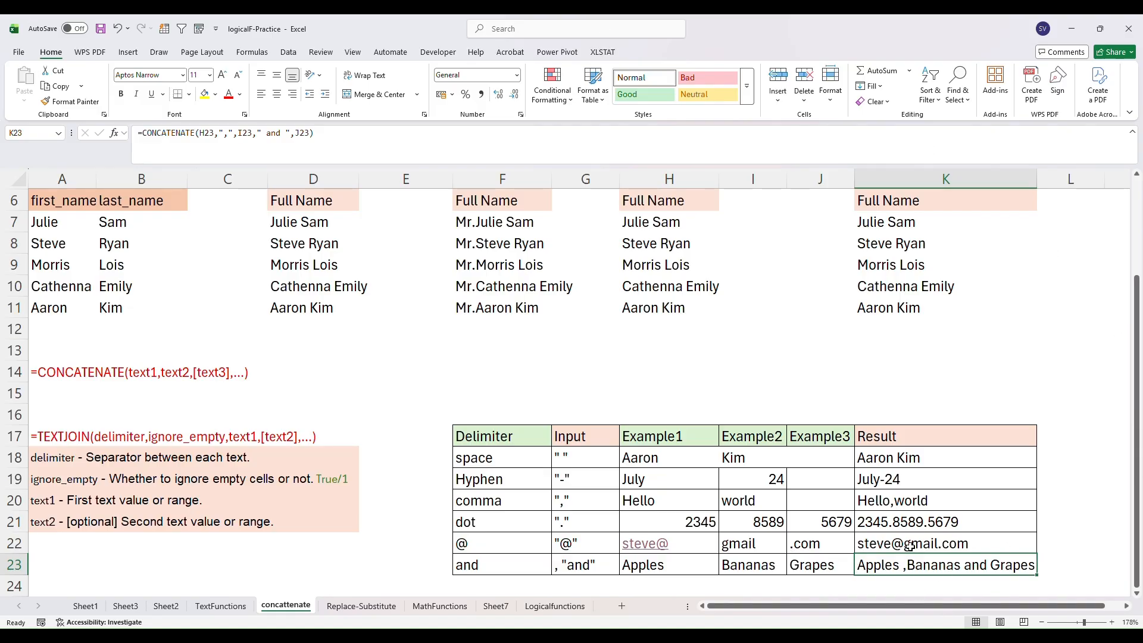
double_click(904, 502)
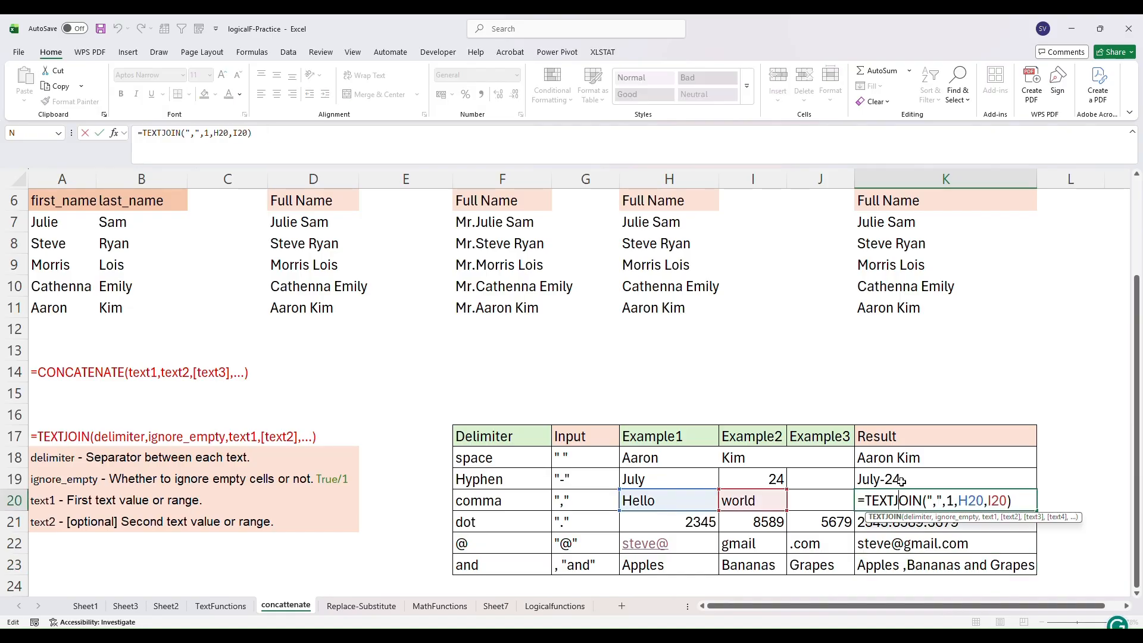
click(939, 502)
click(896, 483)
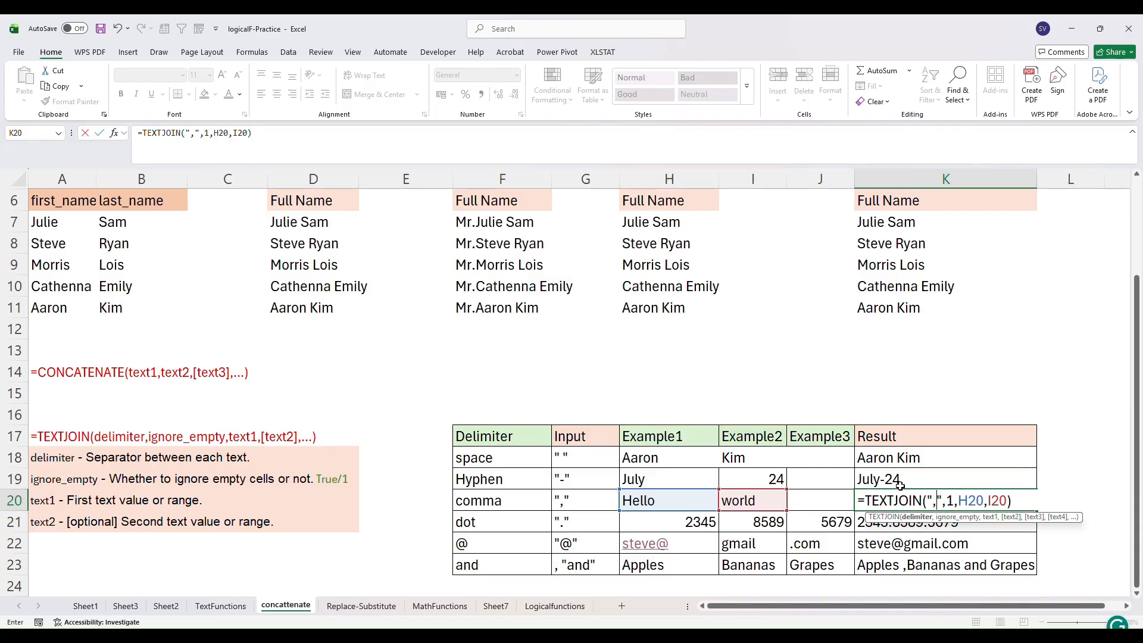
click(999, 565)
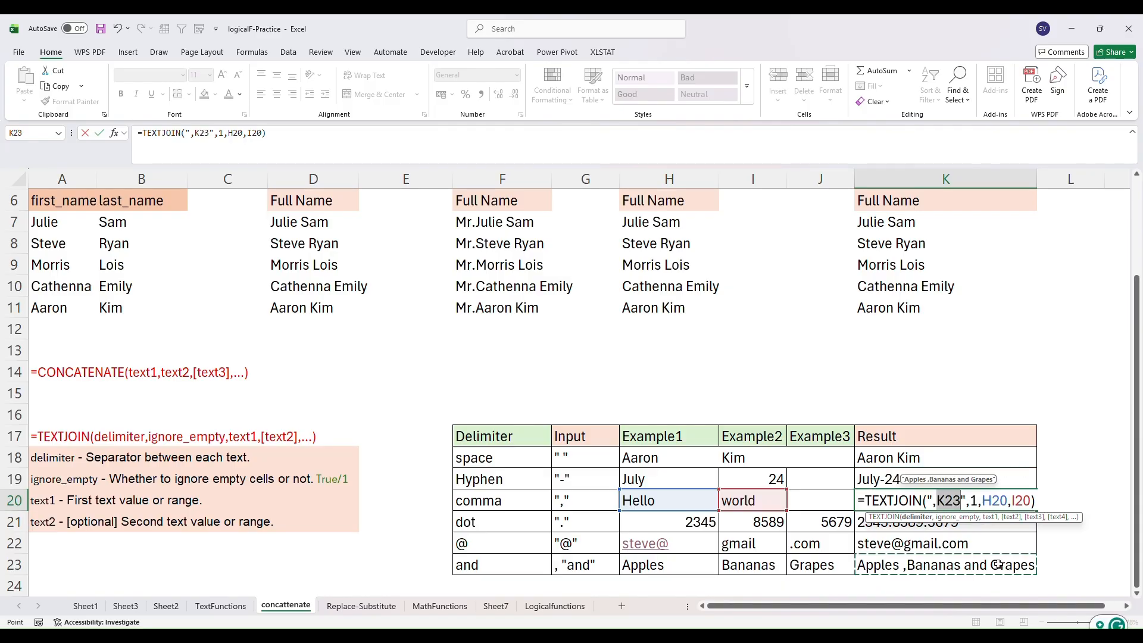
key(BackSpace)
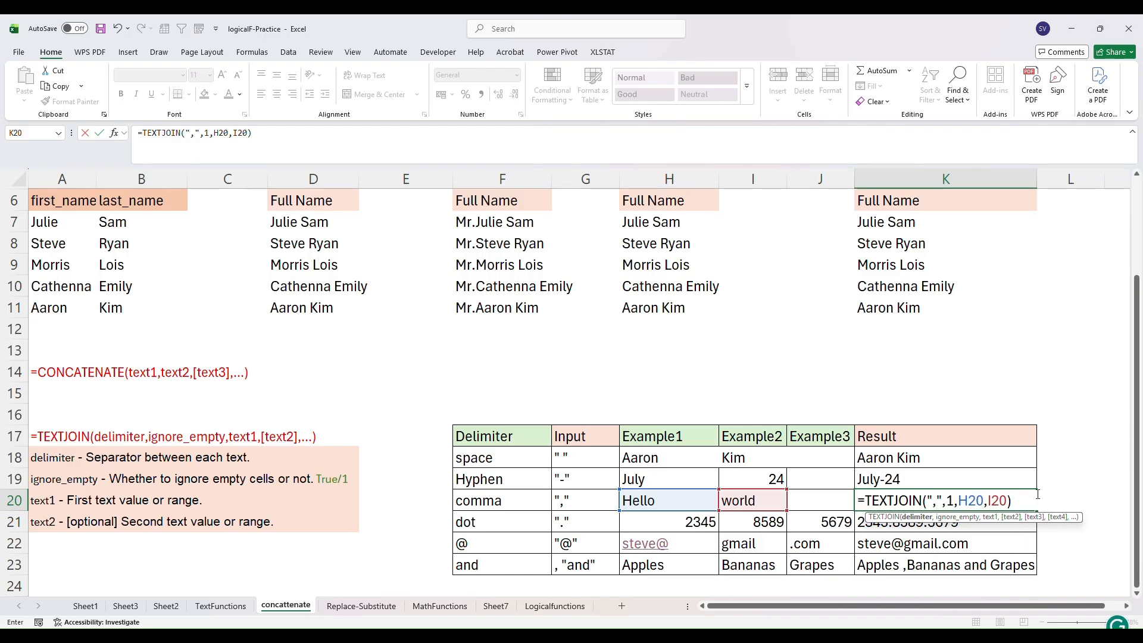
click(1033, 504)
key(Return)
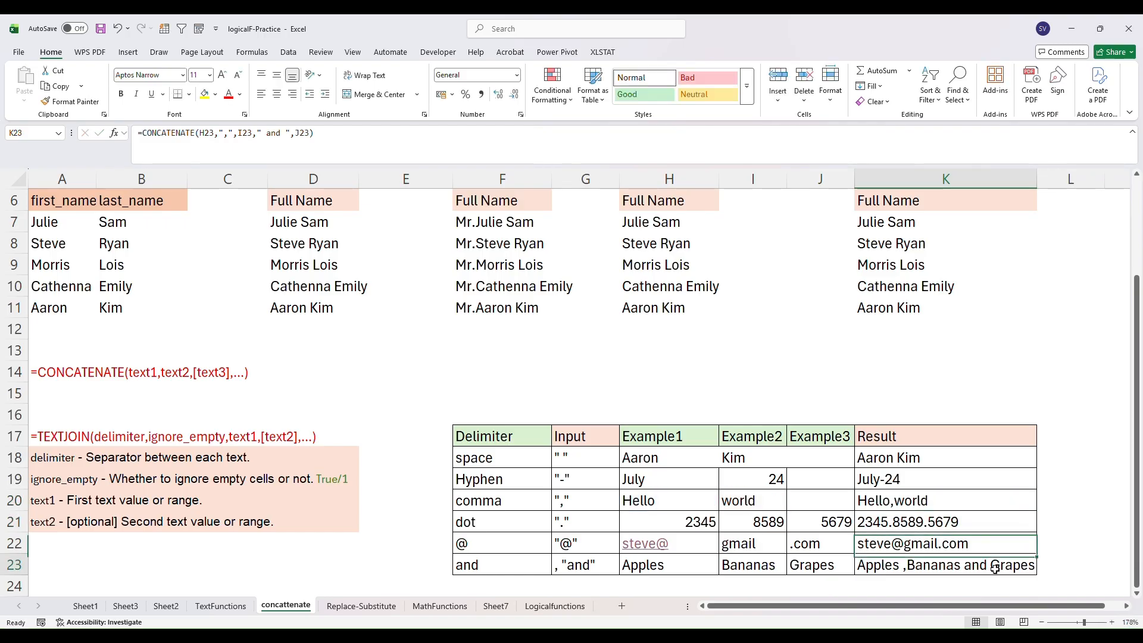
- Rebuild K23's CONCATENATE formula from scratch, starting with H23 followed by a "," comma delimiter
double_click(1005, 564)
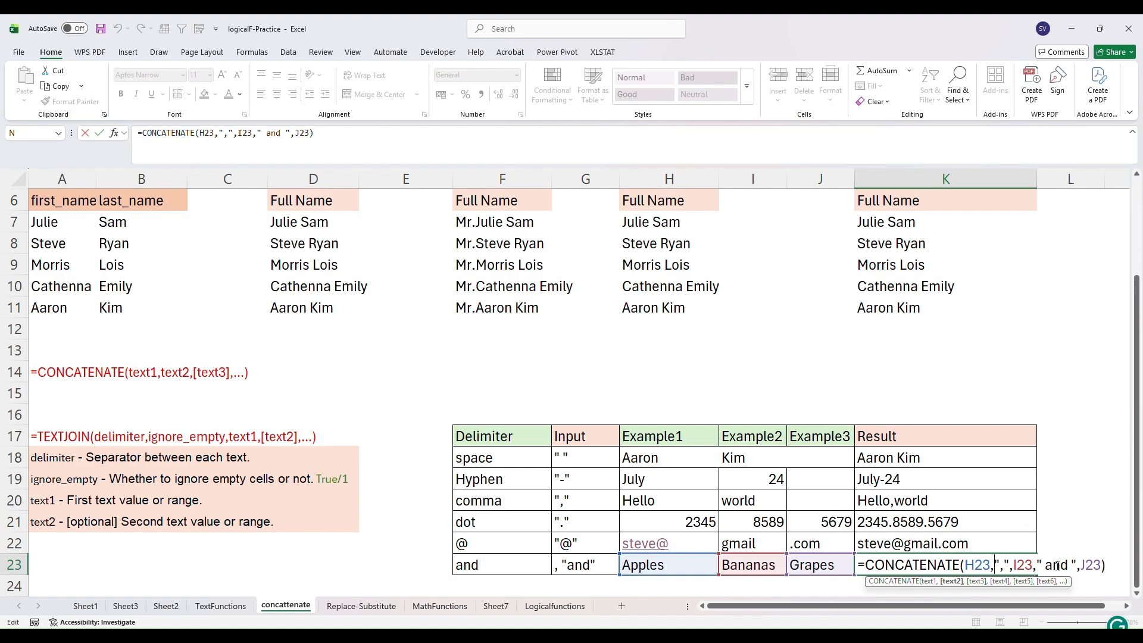
click(1109, 565)
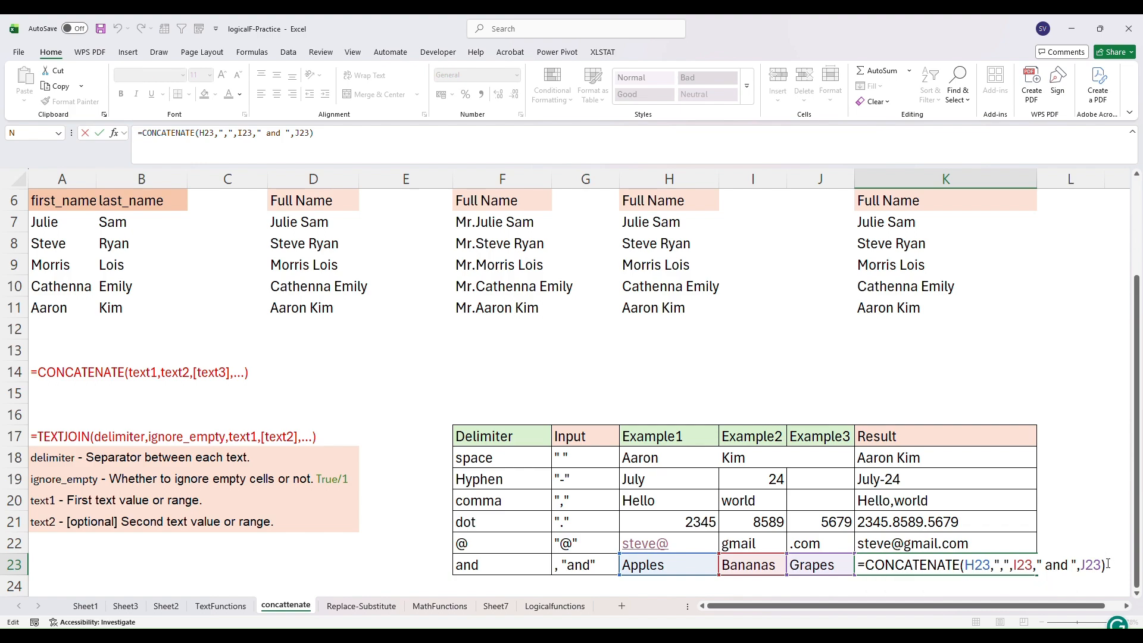
key(BackSpace)
key(BackSpace)
key(BackSpace)
key(BackSpace)
key(BackSpace)
key(BackSpace)
key(BackSpace)
key(BackSpace)
key(BackSpace)
key(BackSpace)
key(BackSpace)
key(BackSpace)
key(BackSpace)
key(BackSpace)
key(BackSpace)
key(BackSpace)
key(BackSpace)
key(BackSpace)
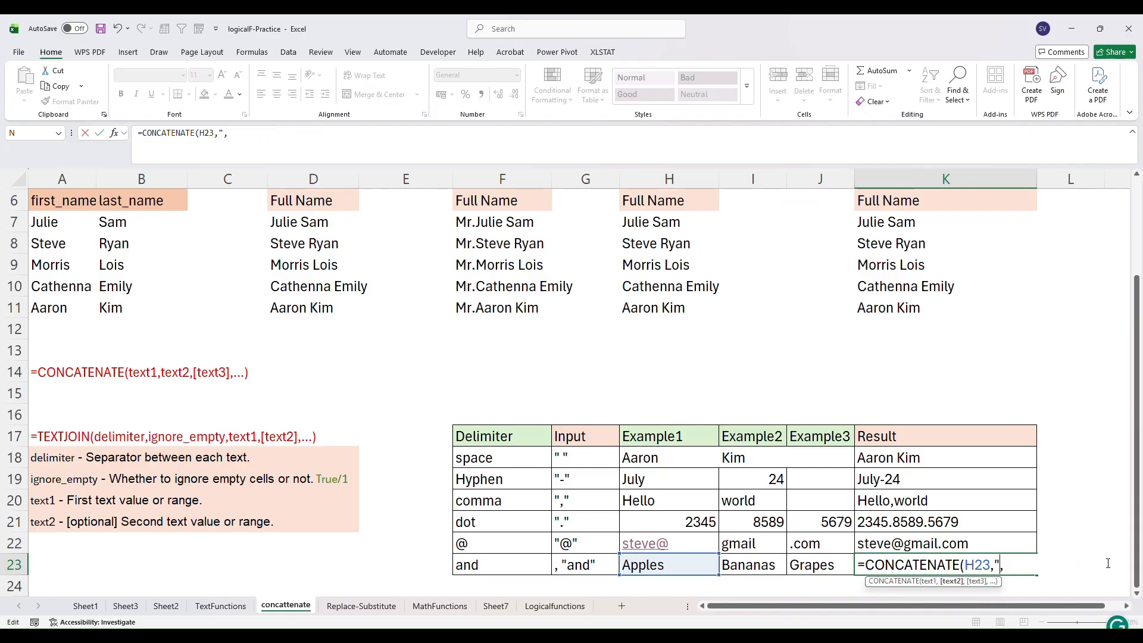
key(BackSpace)
key(BackSpace)
key(BackSpace)
key(BackSpace)
key(BackSpace)
key(BackSpace)
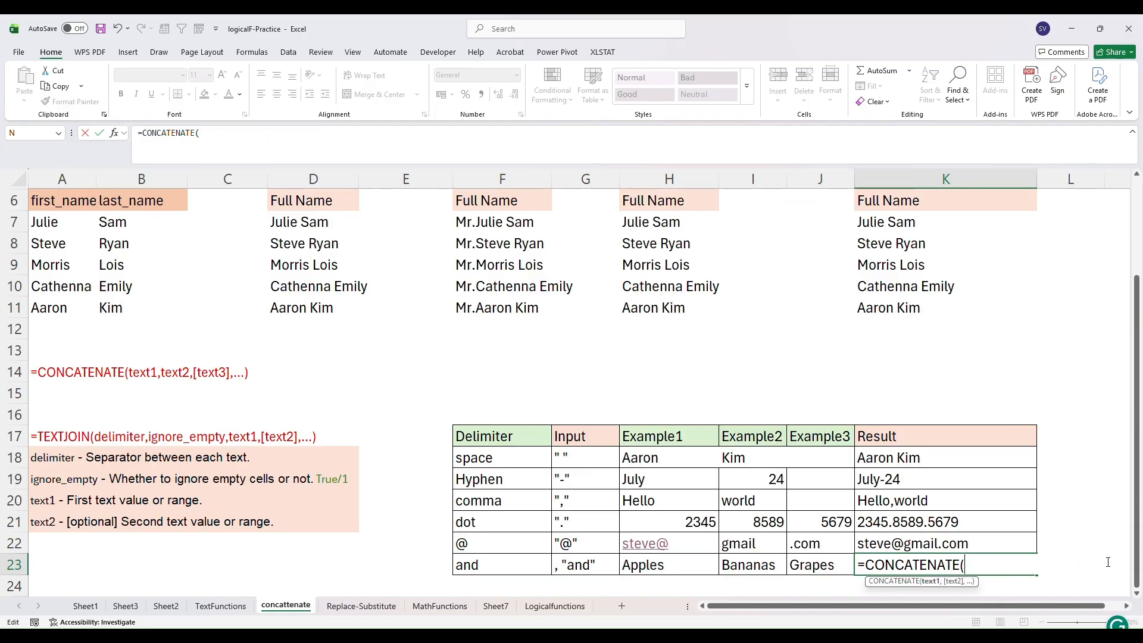
click(687, 565)
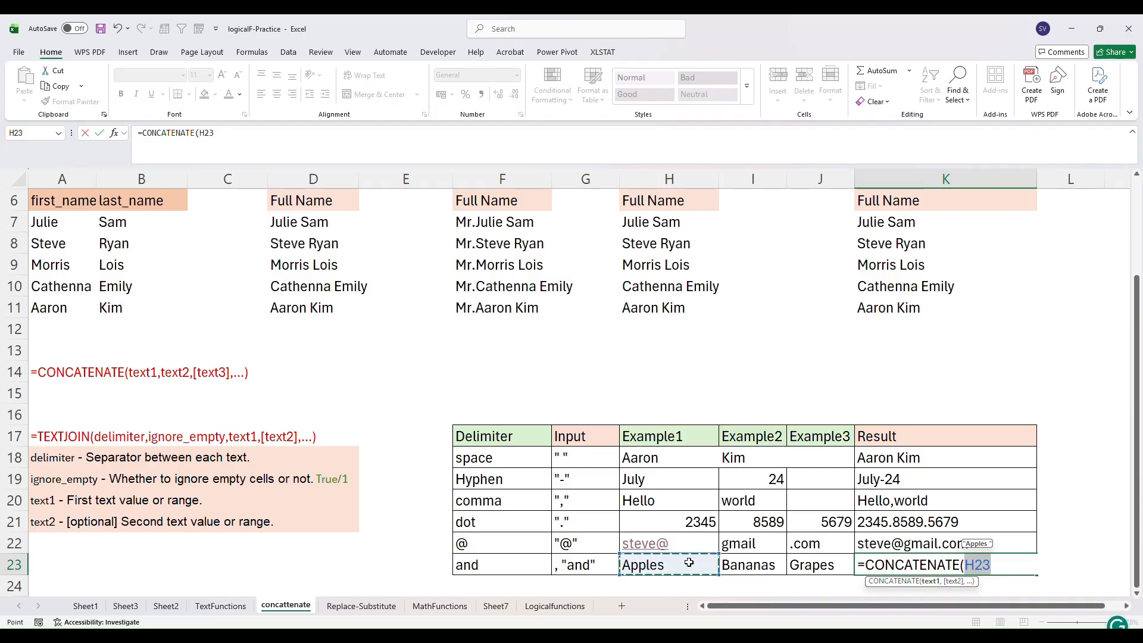
text(,)
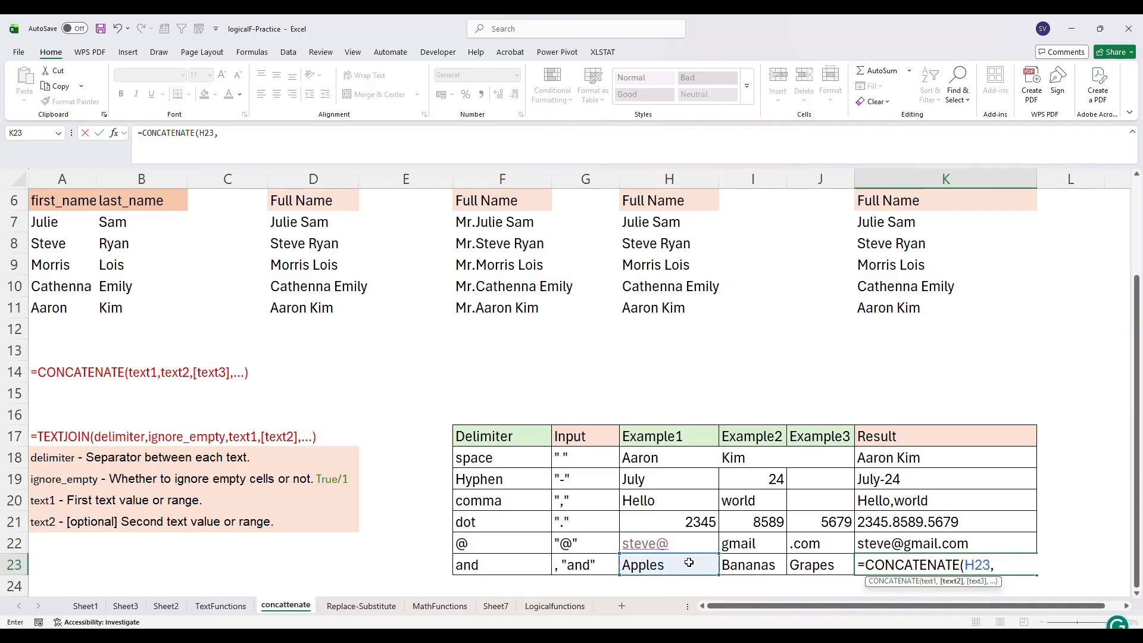
text(",",)
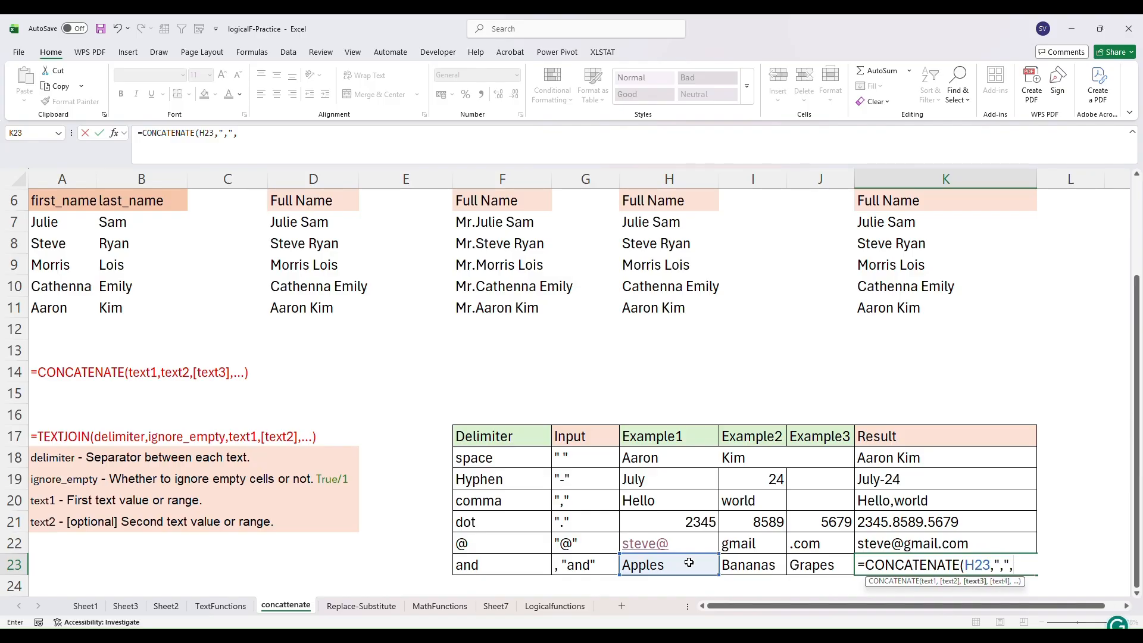
- Finish K23's formula with I23, the " and " separator and J23, giving =CONCATENATE(H23,",",I23," and ",J23)
click(753, 565)
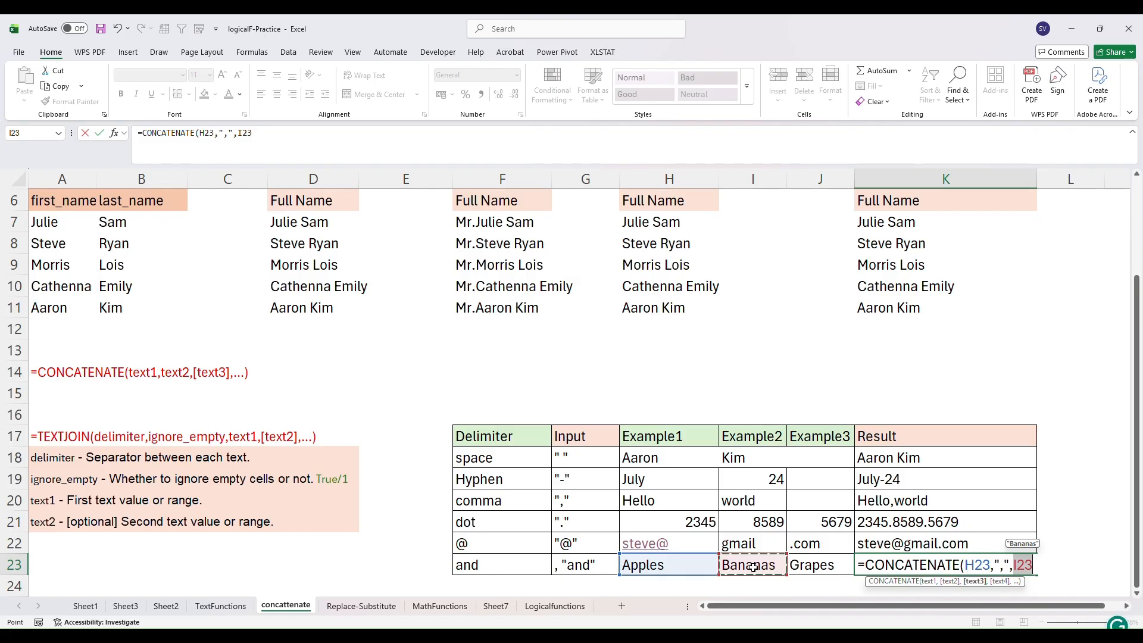
text(,)
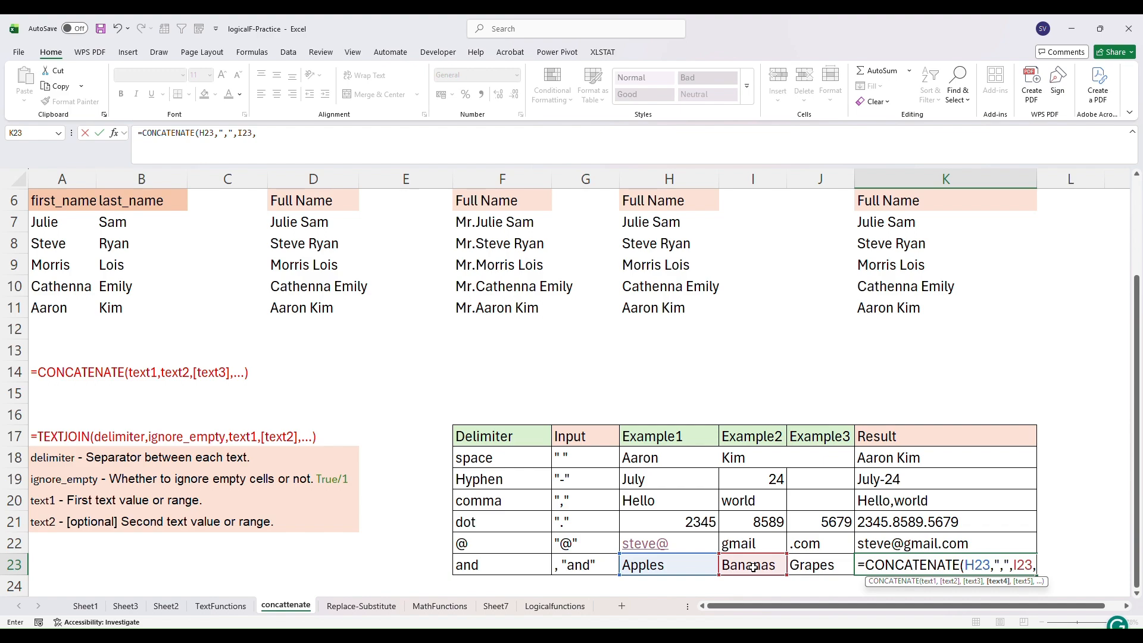
text(" and ",)
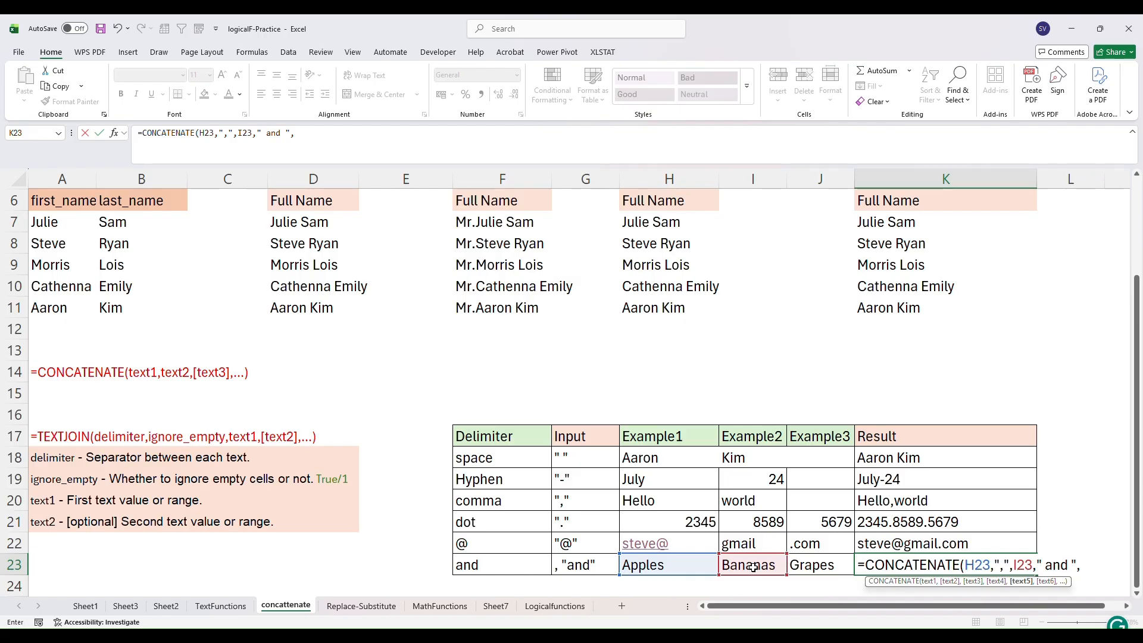
click(808, 565)
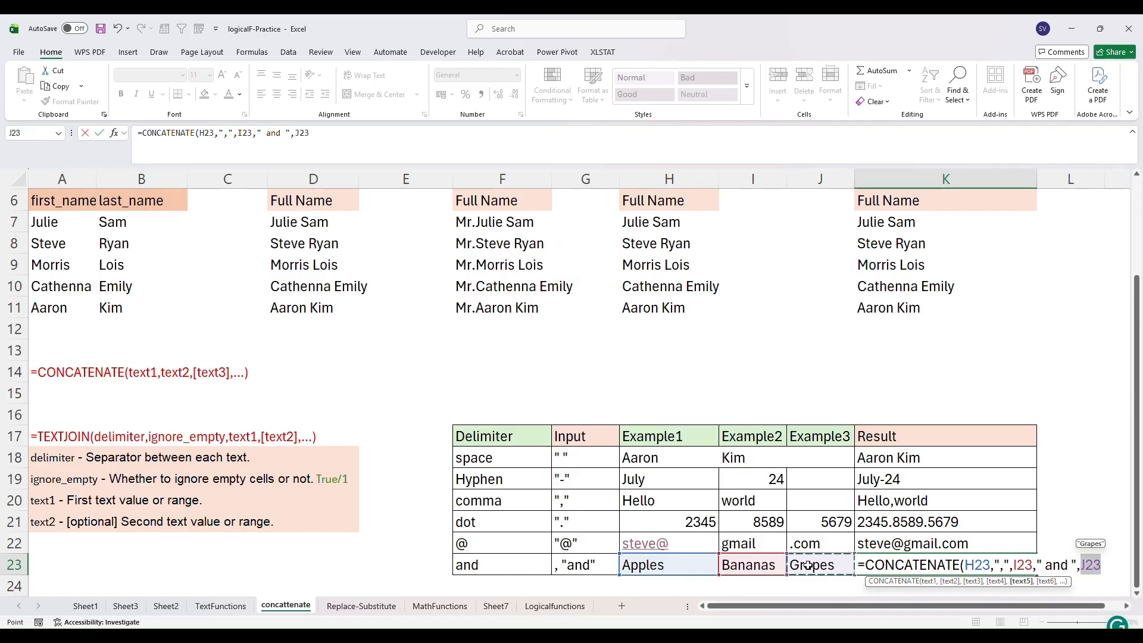
text())
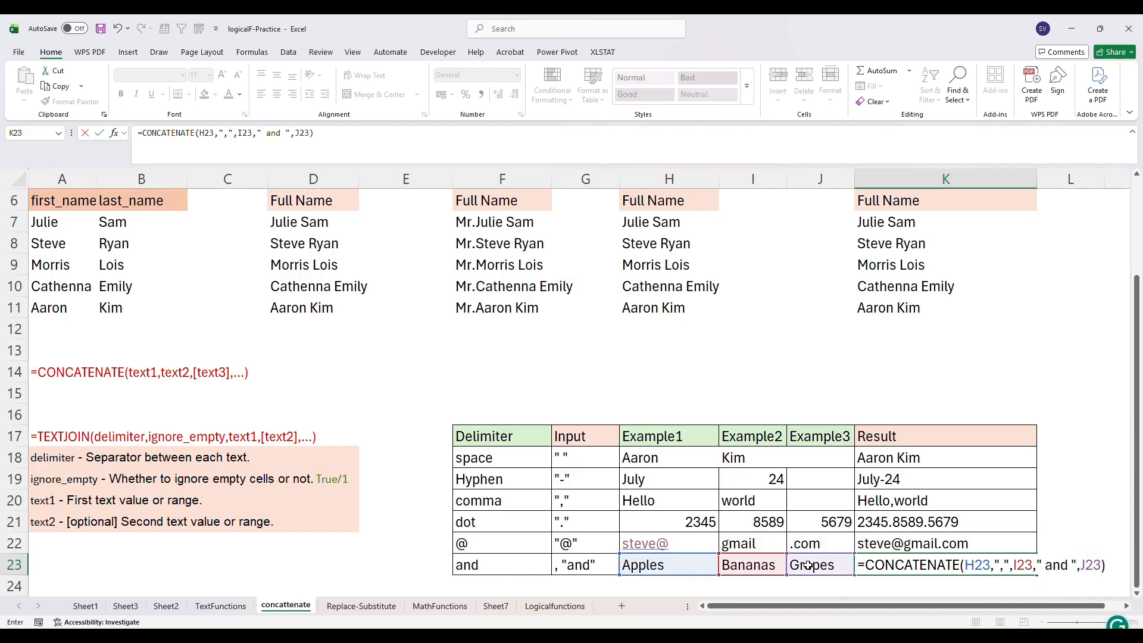
key(Return)
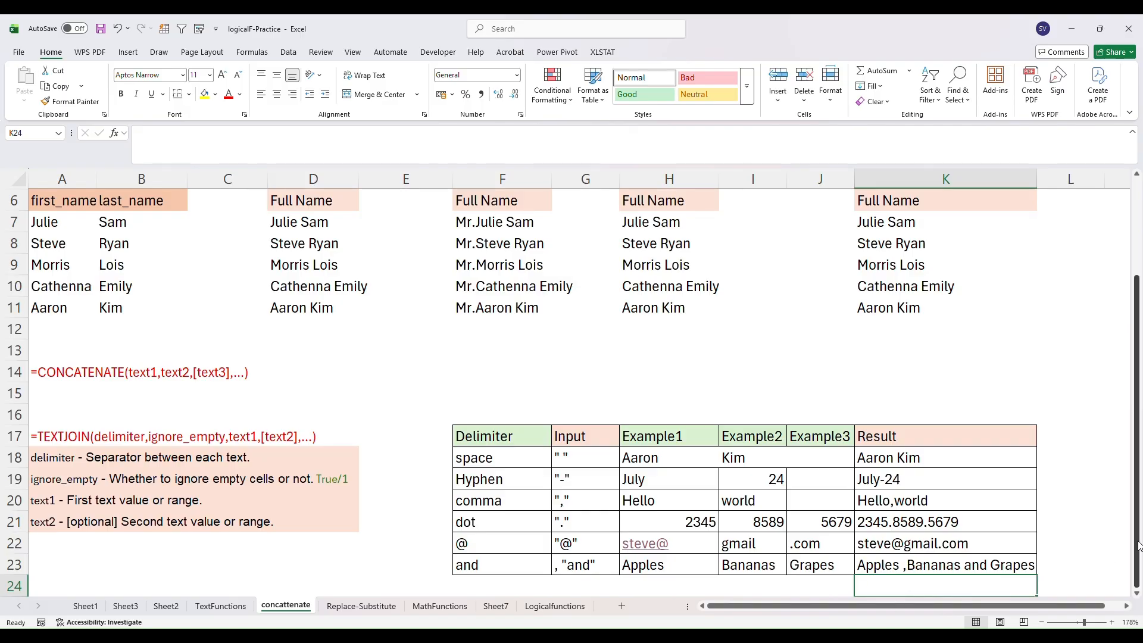
drag(1137, 531, 1141, 309)
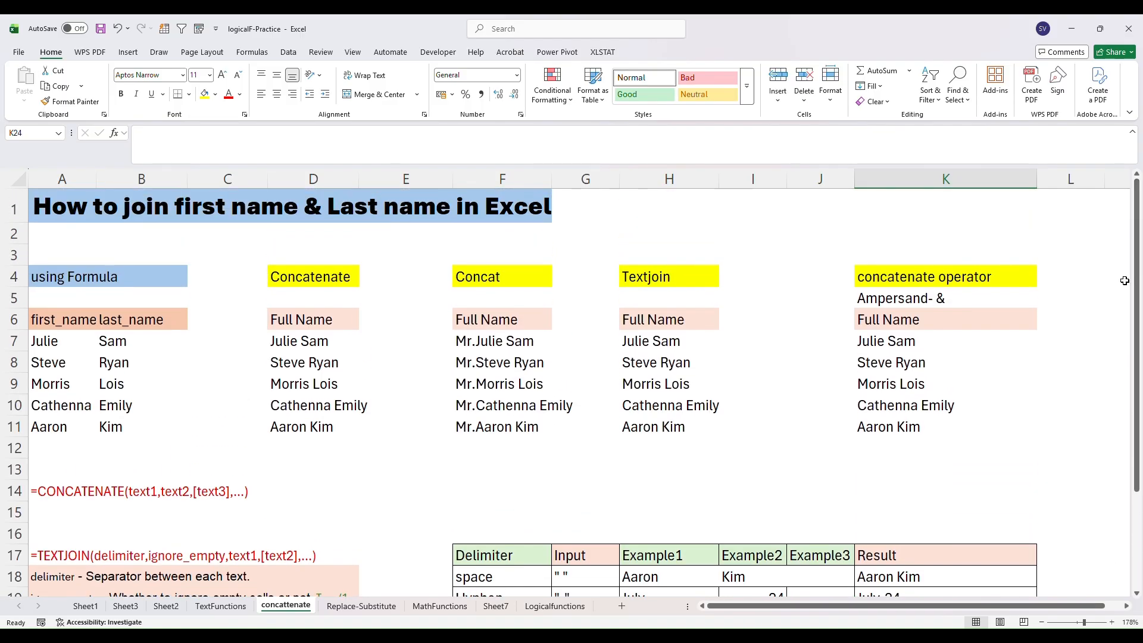